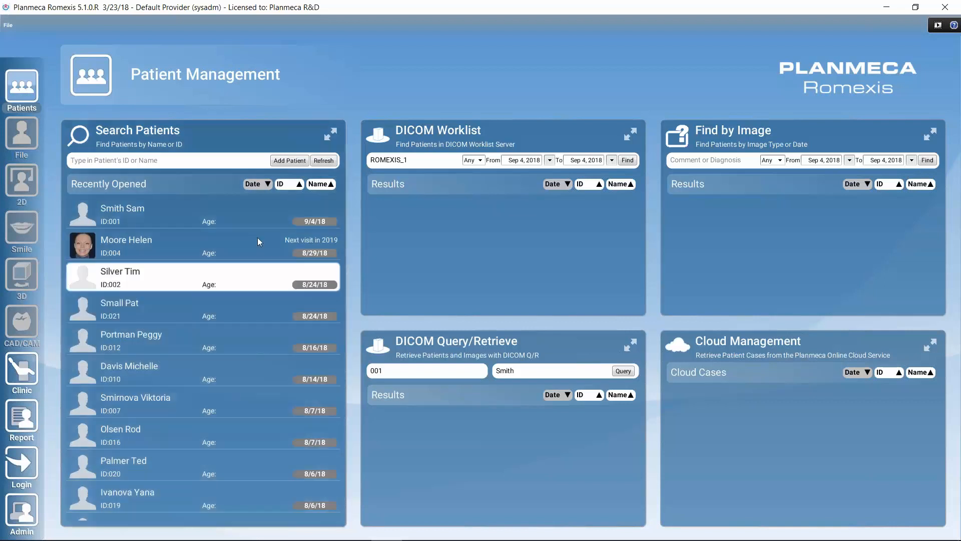
Step: Open the most recently opened patient's file and load the Ø8.0 × 8.0 cm 3D volume dated 10/28/10
{"action": "left_click", "coordinate": [140, 216]}
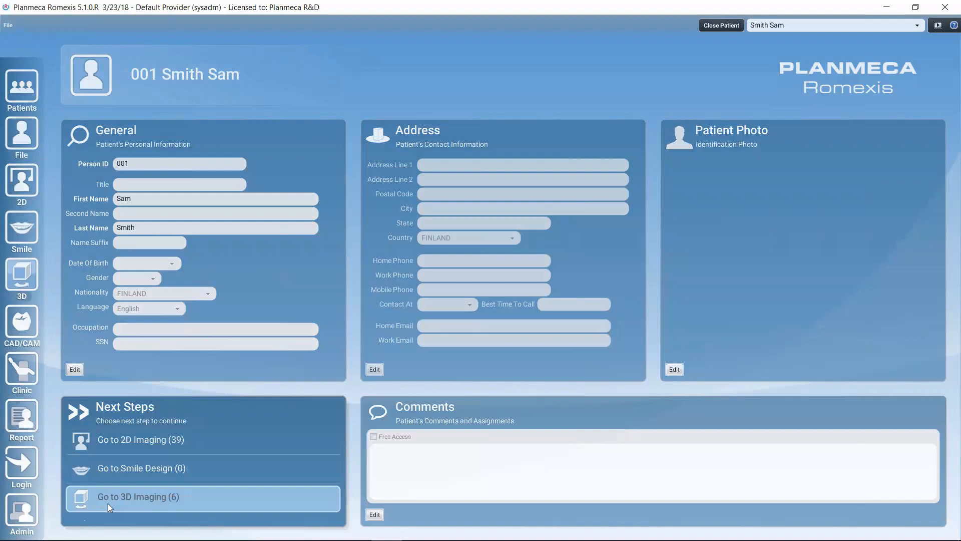
{"action": "left_click", "coordinate": [111, 498]}
{"action": "left_click_drag", "start_coordinate": [936, 313], "coordinate": [940, 387]}
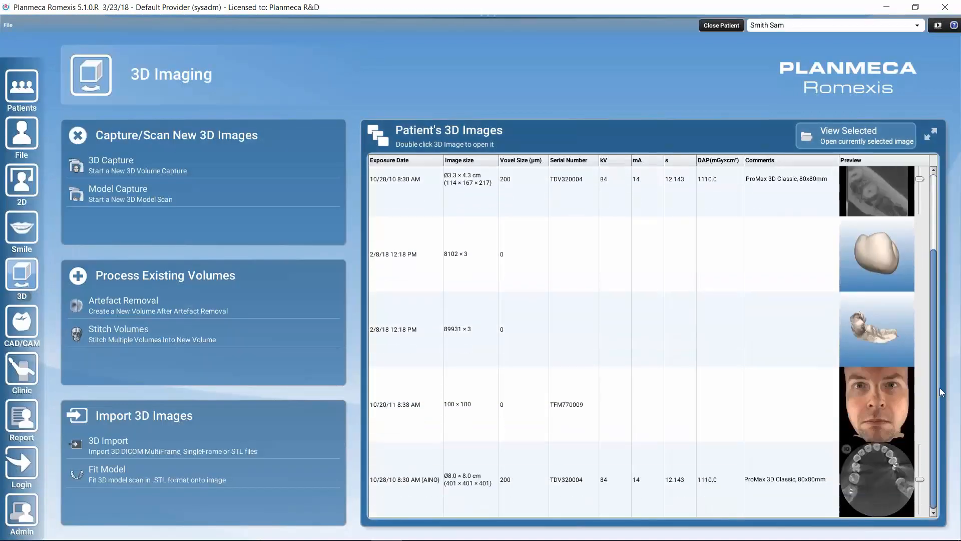
{"action": "left_click", "coordinate": [556, 471]}
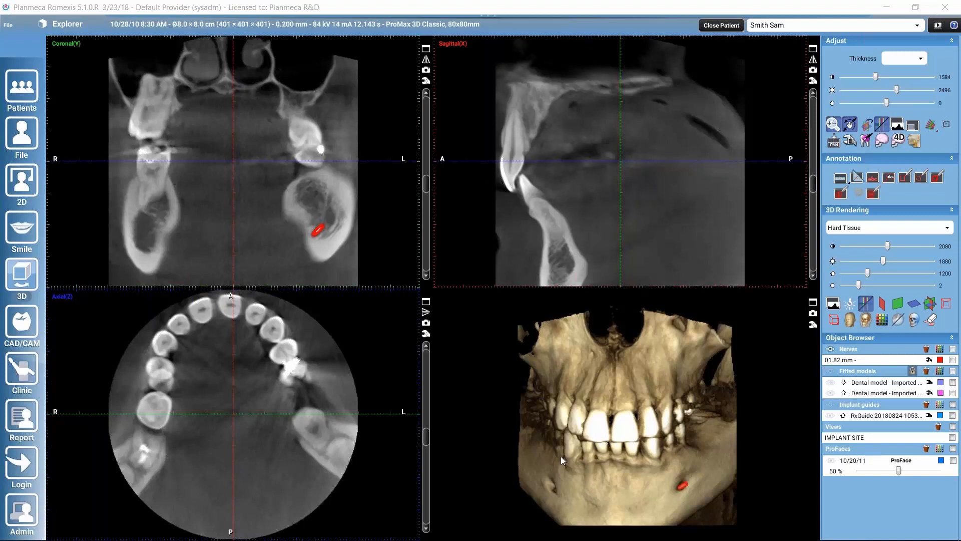
Step: Display the sagittal, coronal and axial planes in the 3D rendering and rotate the model to view them from several angles
{"action": "left_click_drag", "start_coordinate": [611, 477], "coordinate": [685, 386]}
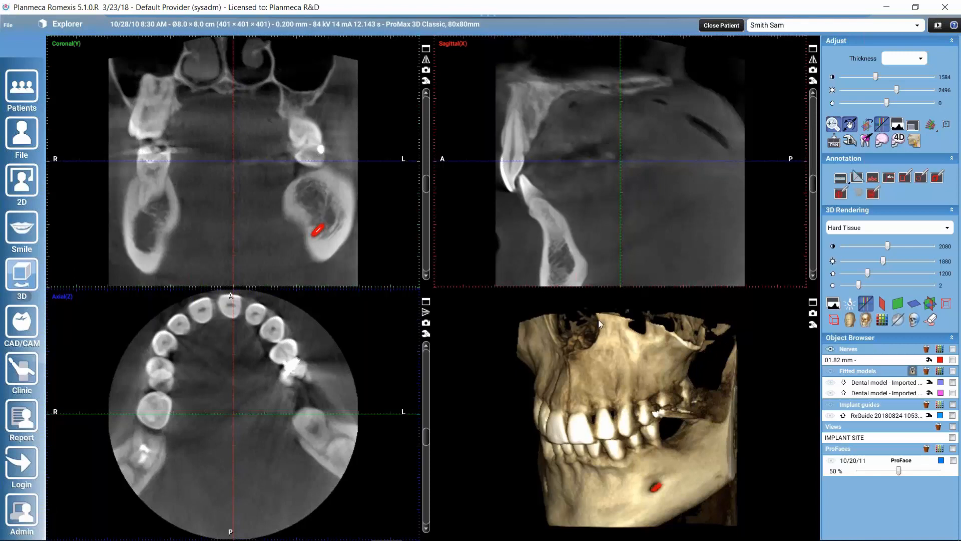
{"action": "left_click", "coordinate": [932, 304]}
{"action": "left_click_drag", "start_coordinate": [623, 393], "coordinate": [596, 460]}
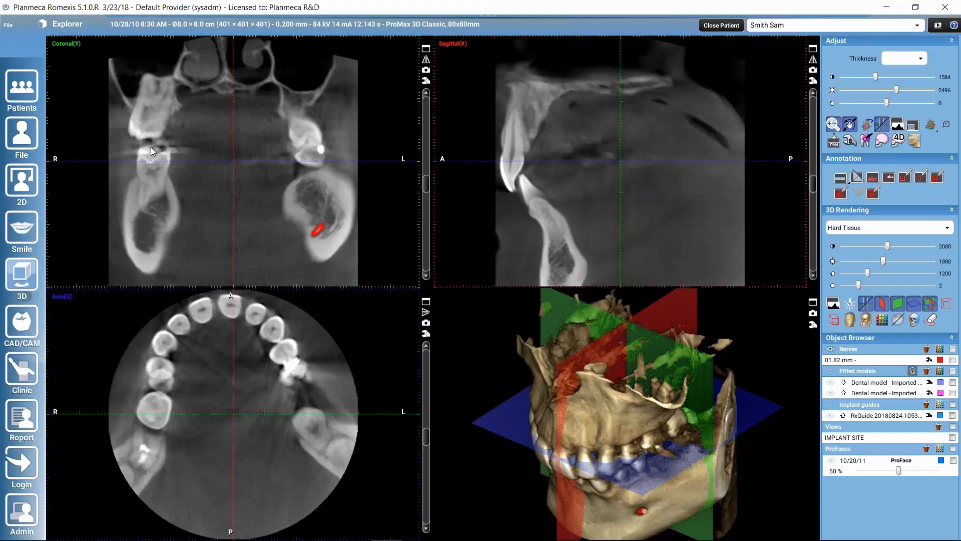
{"action": "left_click_drag", "start_coordinate": [584, 483], "coordinate": [541, 381]}
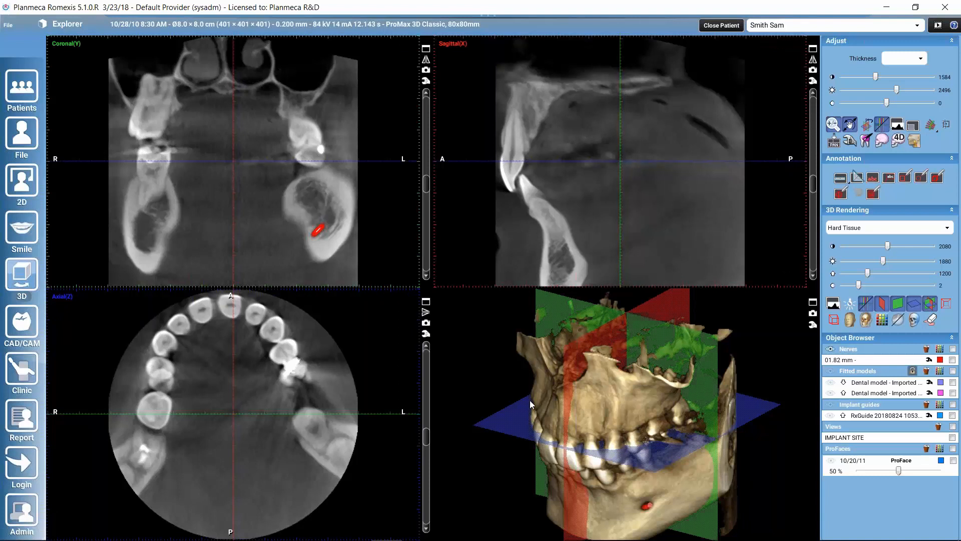
{"action": "mouse_move", "coordinate": [587, 410]}
{"action": "left_mouse_down"}
{"action": "mouse_move", "coordinate": [556, 414]}
{"action": "mouse_move", "coordinate": [567, 426]}
{"action": "mouse_move", "coordinate": [575, 417]}
{"action": "left_mouse_up"}
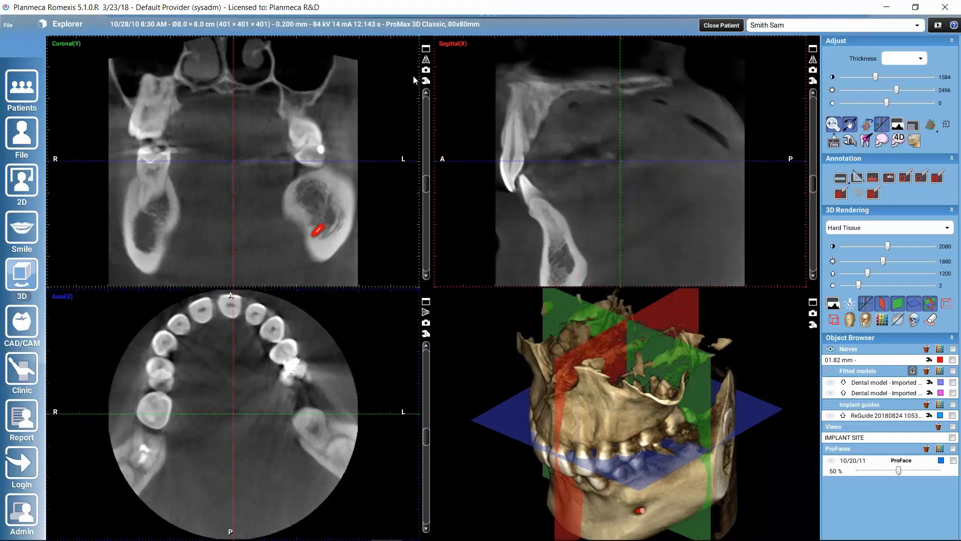
Step: Maximize the coronal view and restore the four-view layout
{"action": "left_click", "coordinate": [426, 50]}
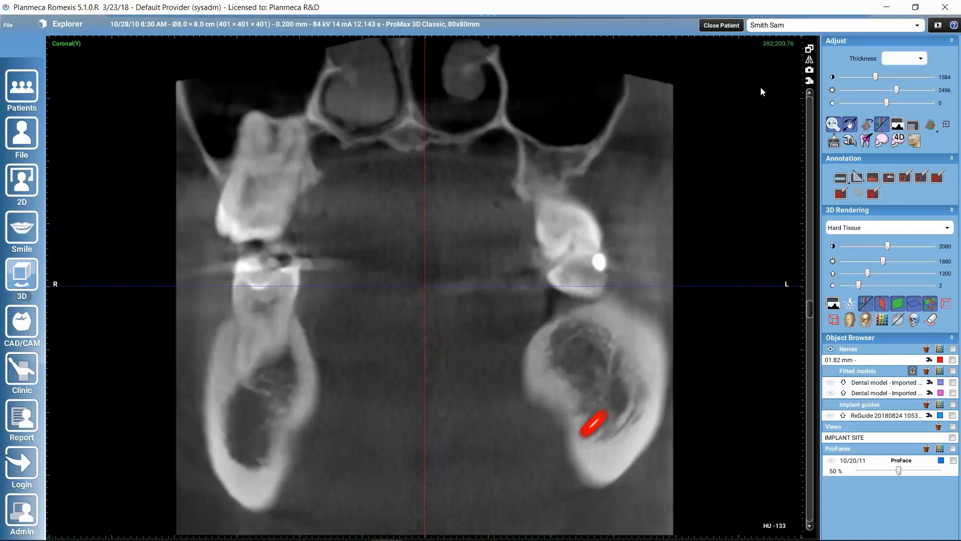
{"action": "left_click", "coordinate": [808, 49]}
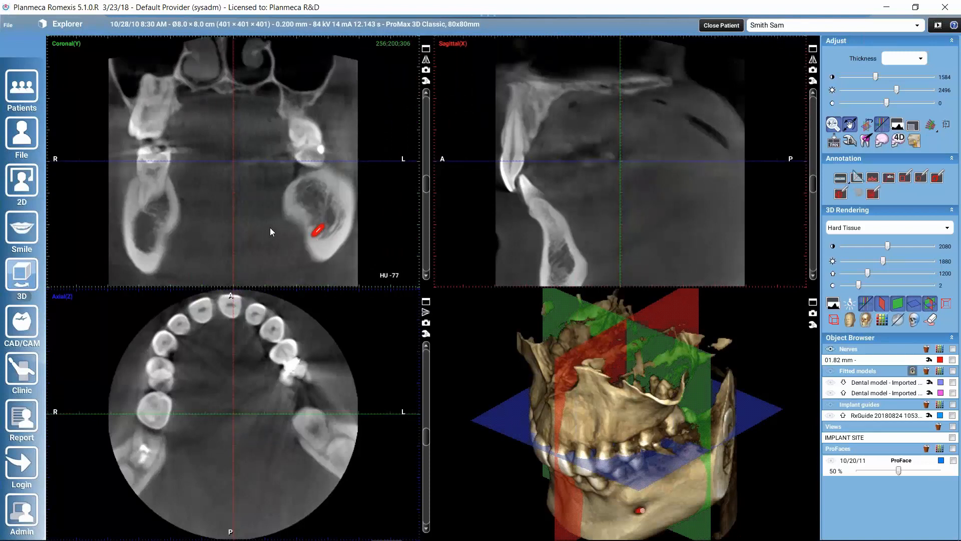
Step: Try a 2 x 2 coronal slice grid with 3.8 mm slice spacing and return the view to 1 x 1
{"action": "left_click", "coordinate": [426, 82]}
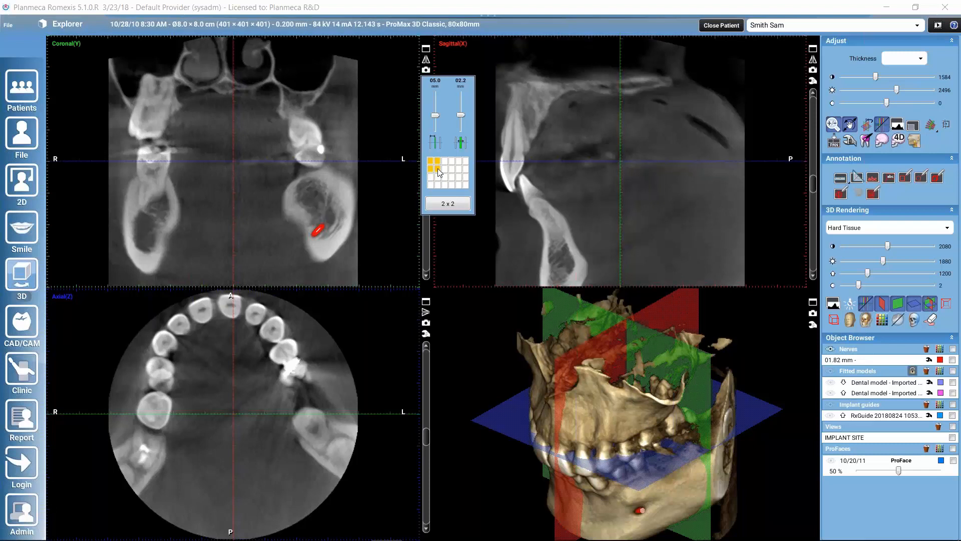
{"action": "left_click", "coordinate": [438, 170]}
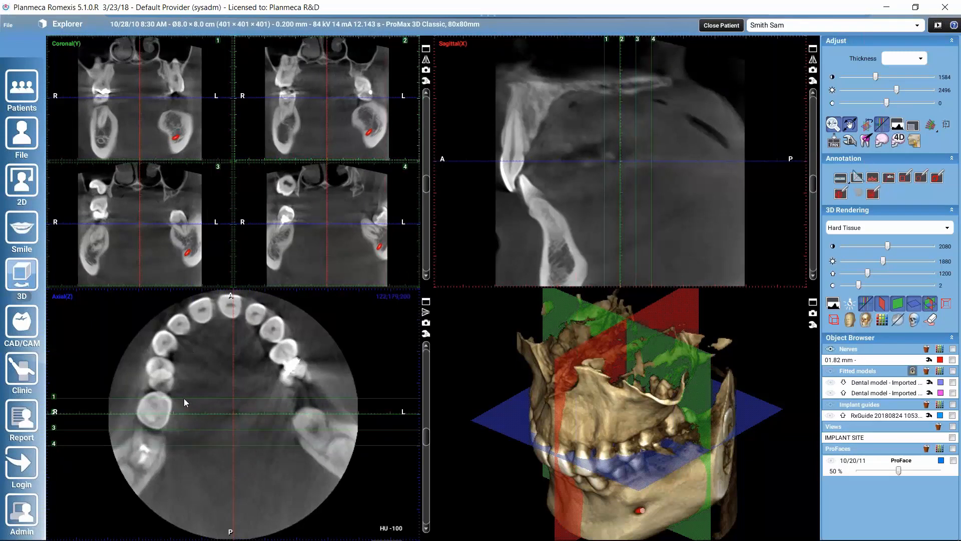
{"action": "left_click", "coordinate": [425, 81]}
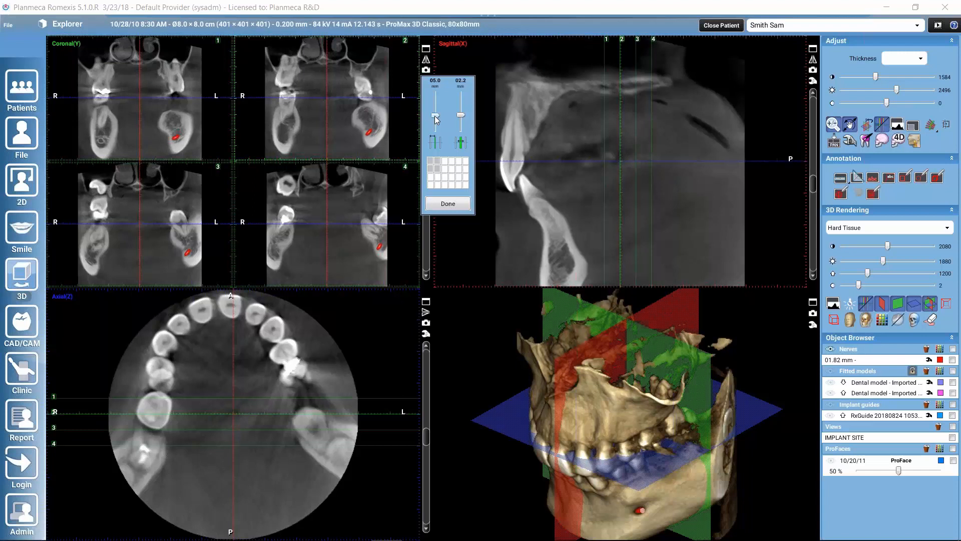
{"action": "mouse_move", "coordinate": [435, 117]}
{"action": "left_mouse_down"}
{"action": "mouse_move", "coordinate": [437, 130]}
{"action": "mouse_move", "coordinate": [440, 113]}
{"action": "mouse_move", "coordinate": [441, 122]}
{"action": "left_mouse_up"}
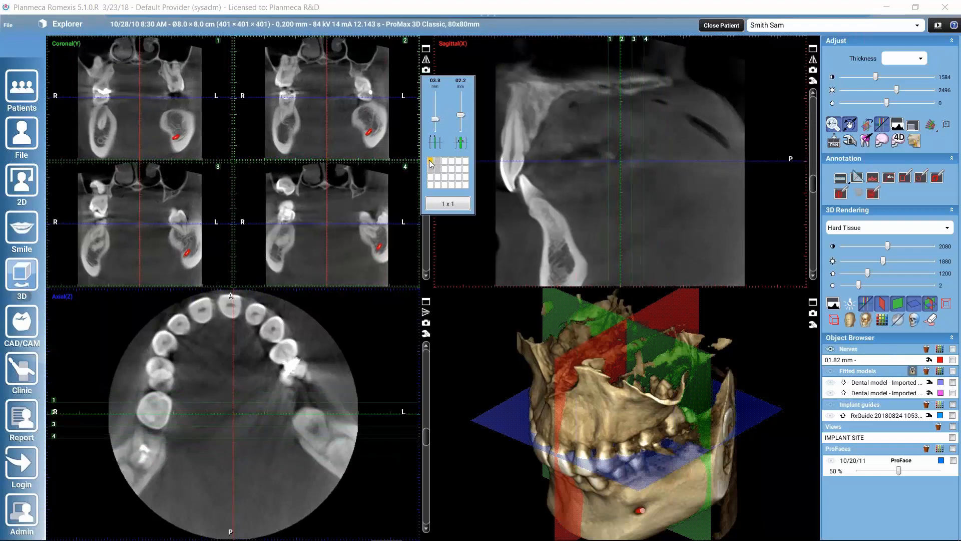
{"action": "left_click", "coordinate": [429, 160]}
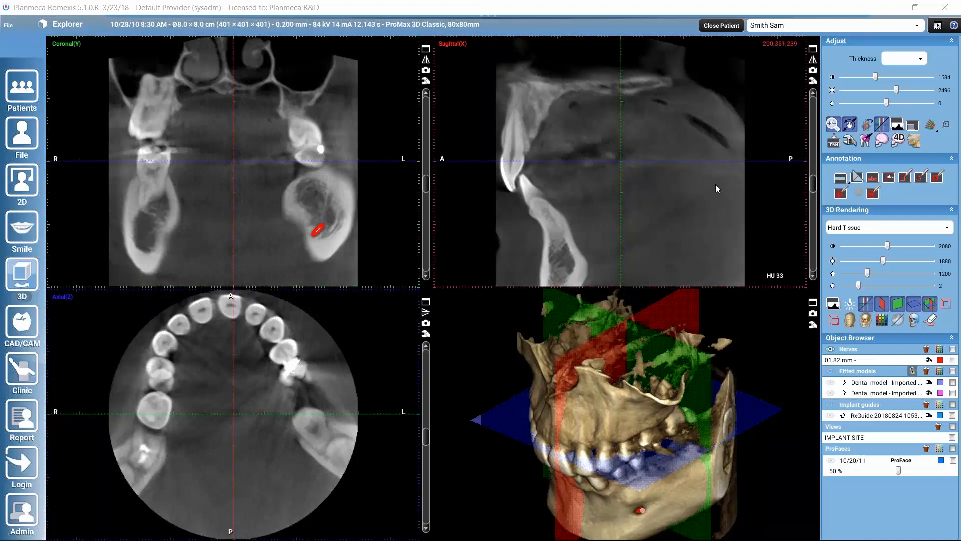
Step: Flip the sagittal view's viewing direction and flip it back
{"action": "left_click", "coordinate": [813, 61]}
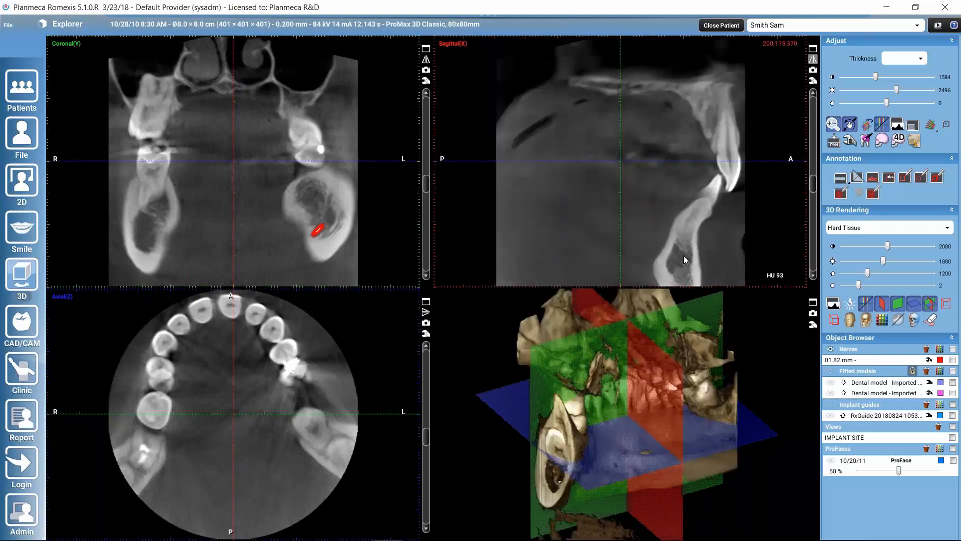
{"action": "left_click", "coordinate": [814, 60]}
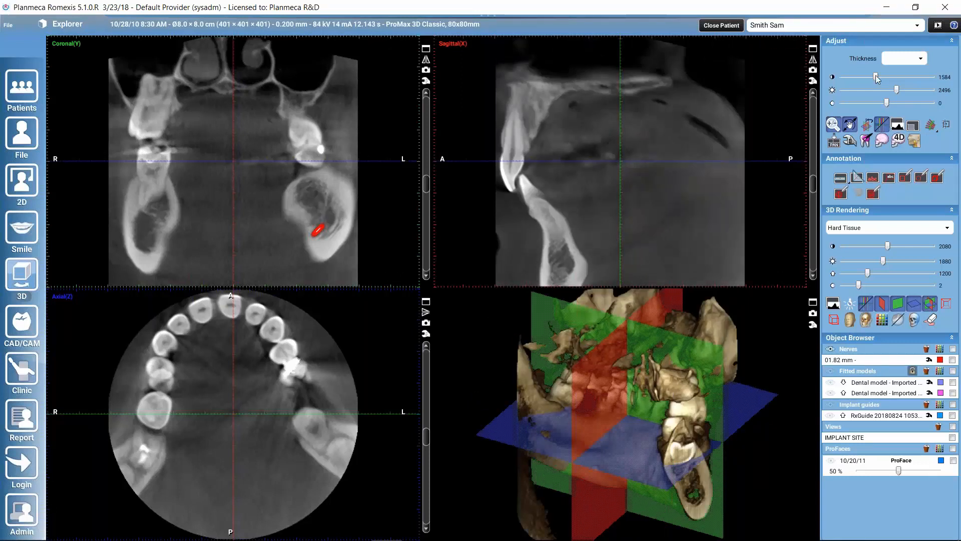
Step: Set the slice thickness of all views to 5.000 mm
{"action": "left_click", "coordinate": [920, 59]}
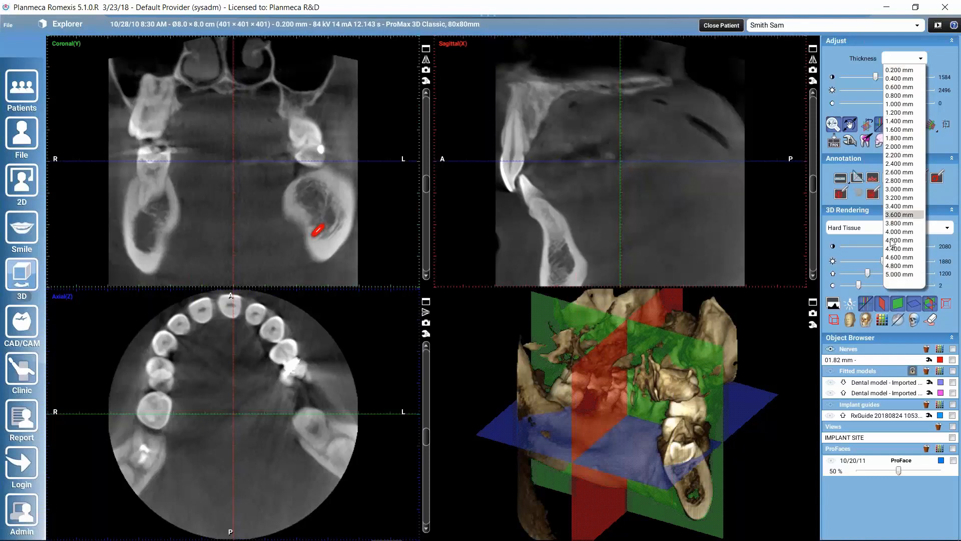
{"action": "left_click", "coordinate": [901, 276]}
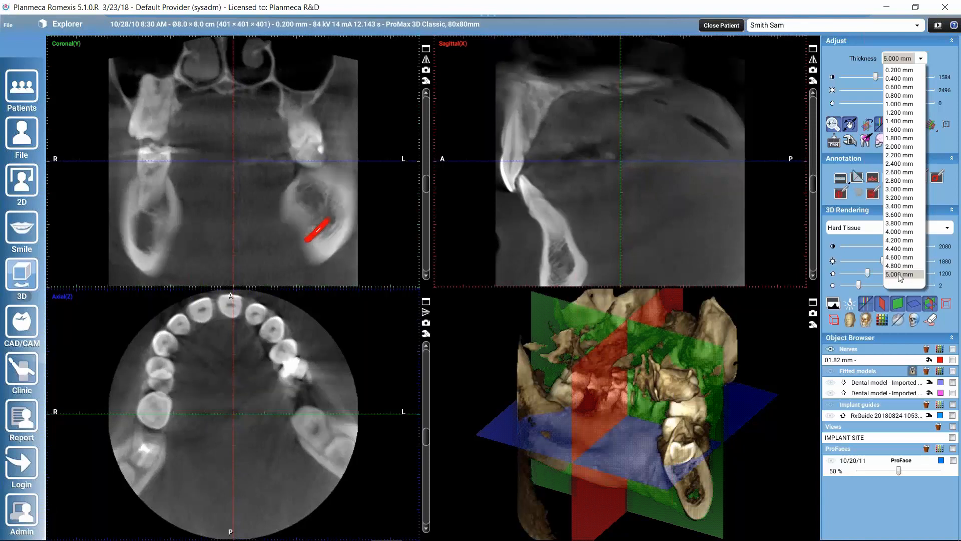
{"action": "left_click", "coordinate": [899, 276]}
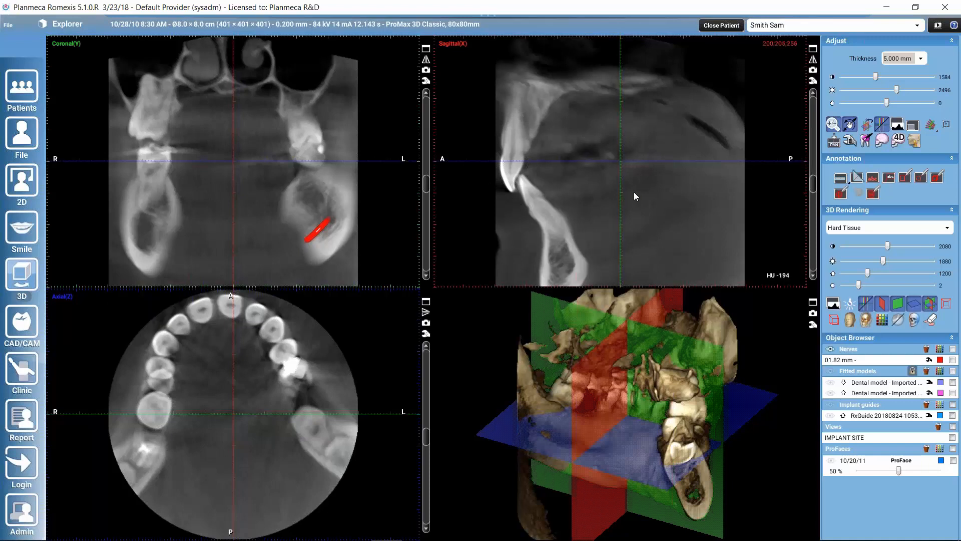
Step: Set the slice thickness of all views to 0.200 mm
{"action": "left_click", "coordinate": [921, 59]}
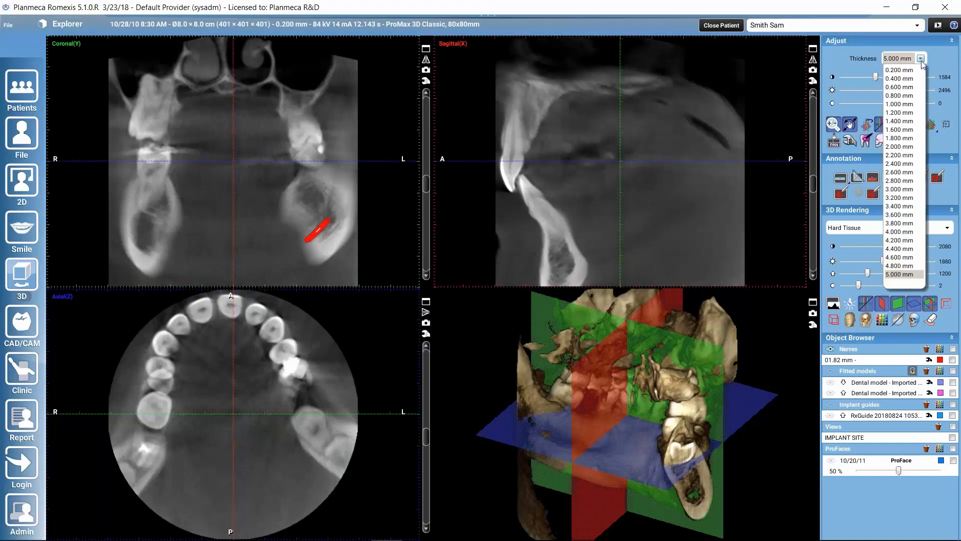
{"action": "left_click", "coordinate": [897, 71]}
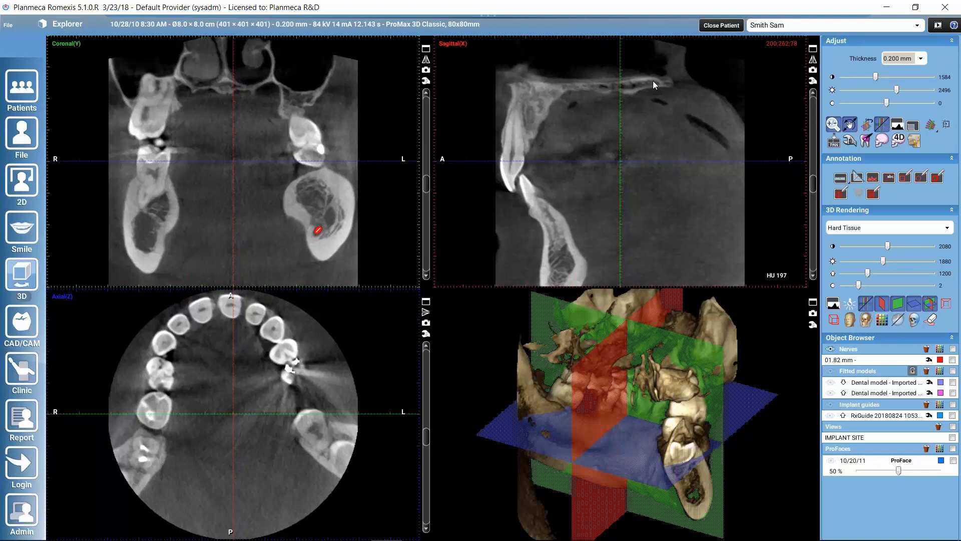
Step: Set the slice thickness of the sagittal view alone to 2.6 mm
{"action": "left_click", "coordinate": [812, 82]}
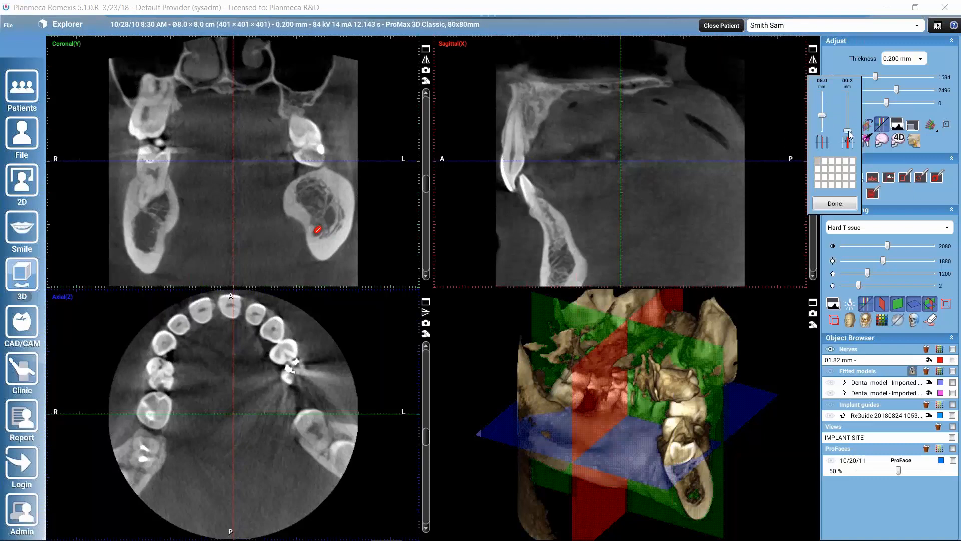
{"action": "left_click_drag", "start_coordinate": [849, 131], "coordinate": [847, 111]}
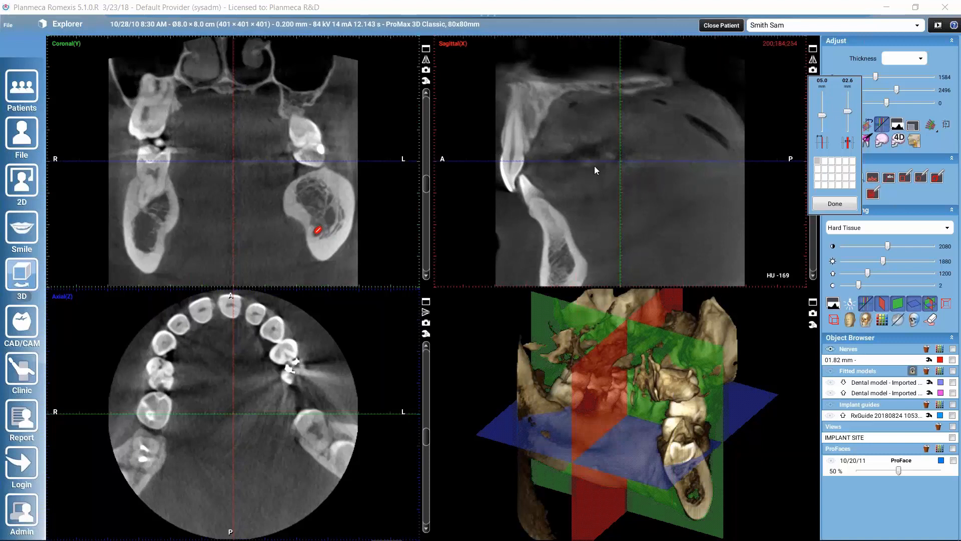
{"action": "left_click", "coordinate": [817, 204]}
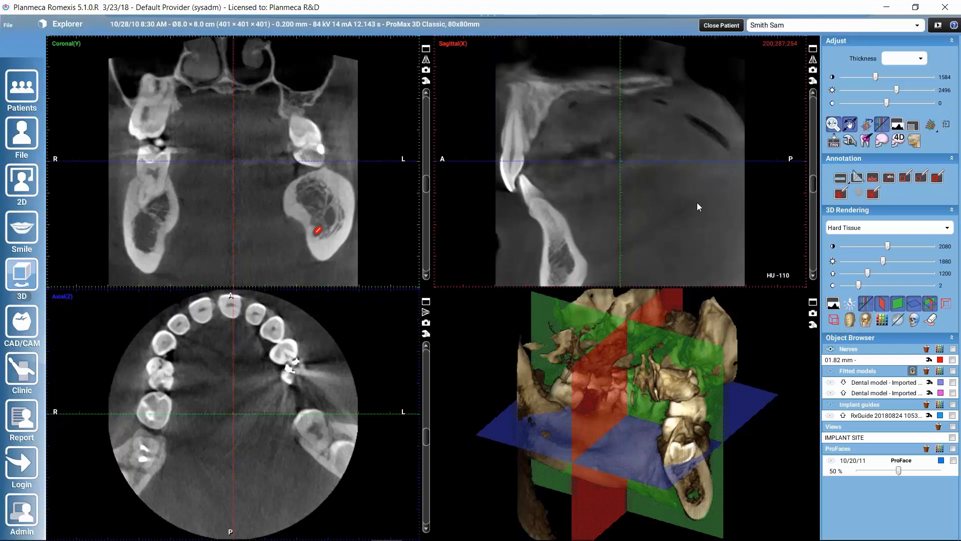
Step: Review the default Explorer overlay preferences and slice settings, and close the settings window
{"action": "left_click", "coordinate": [851, 142]}
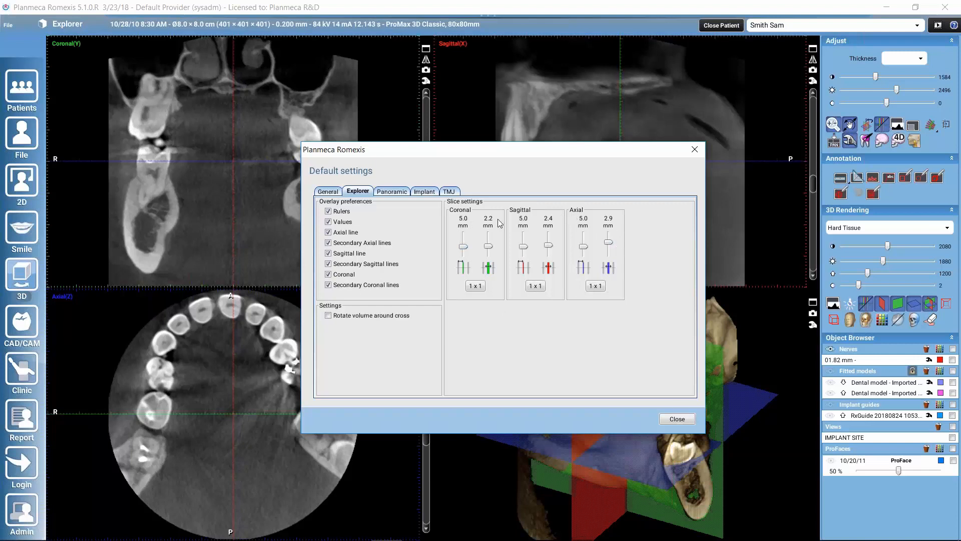
{"action": "left_click", "coordinate": [694, 150]}
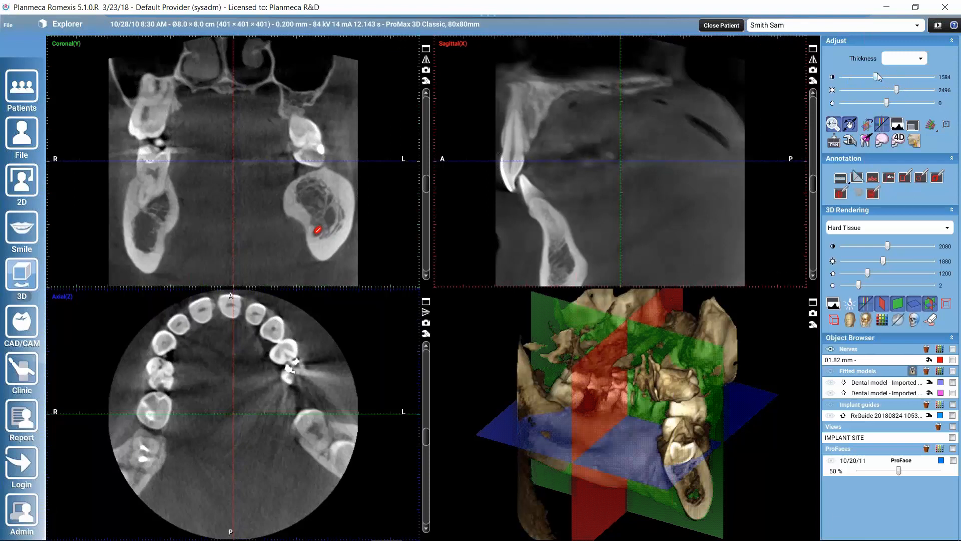
Step: Adjust the slice images' contrast to 1392, brightness to 2656 and sharpness to 3
{"action": "left_click_drag", "start_coordinate": [873, 81], "coordinate": [896, 102]}
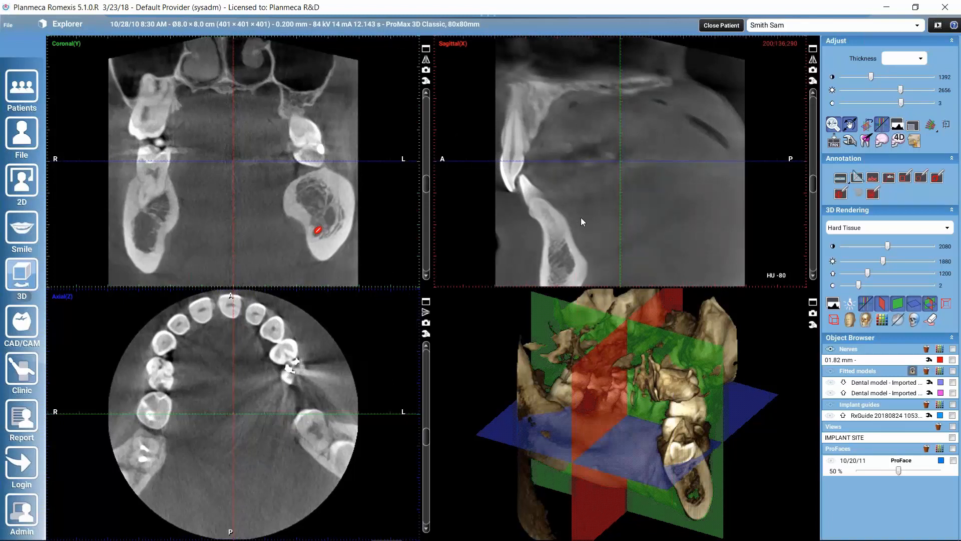
Step: Widen the slice images' histogram input range to 0–4095, set gamma to 1.46 and apply the levels
{"action": "left_click", "coordinate": [898, 125]}
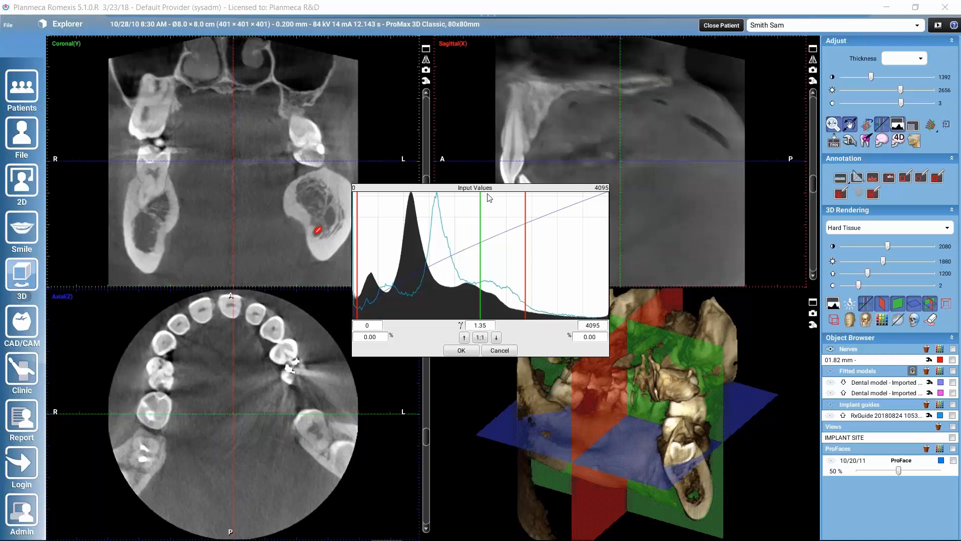
{"action": "left_click_drag", "start_coordinate": [508, 185], "coordinate": [548, 143]}
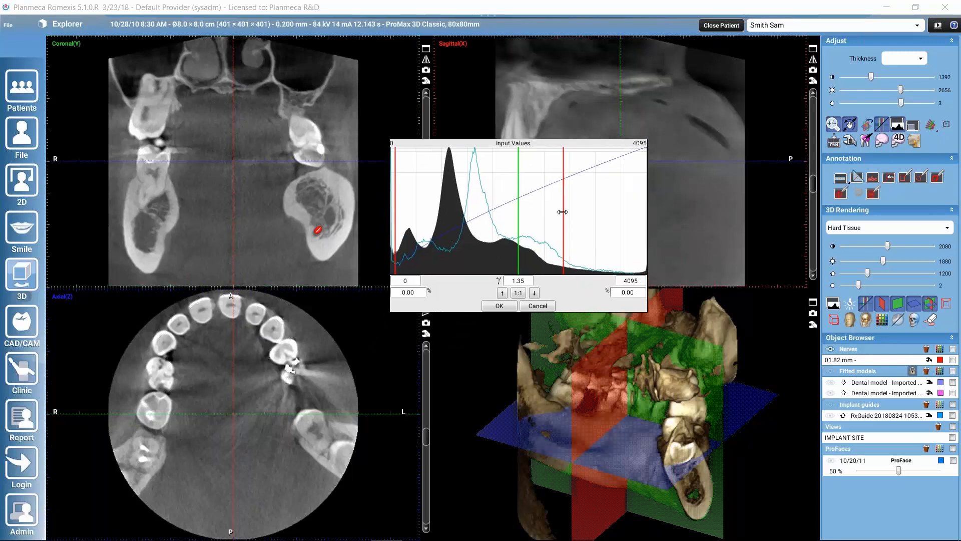
{"action": "left_click_drag", "start_coordinate": [570, 199], "coordinate": [659, 210]}
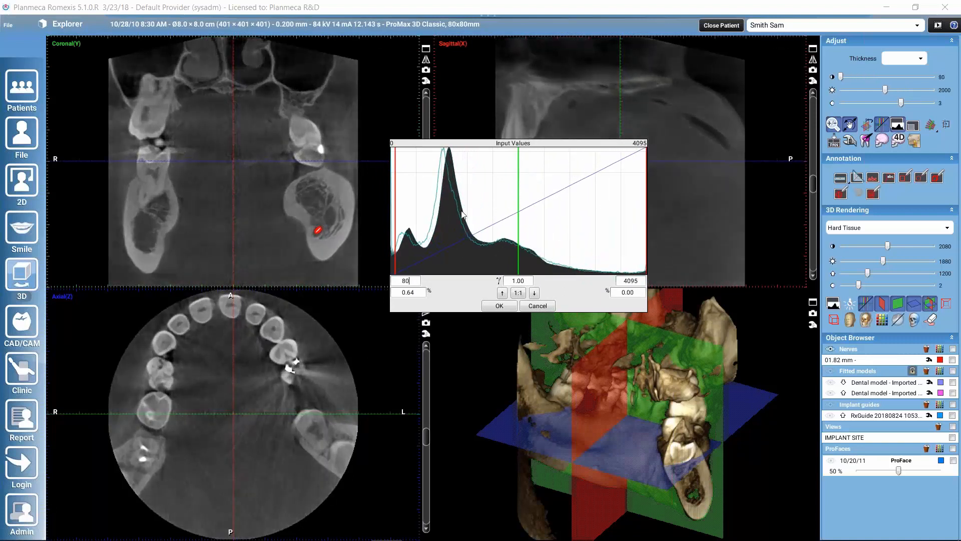
{"action": "left_click_drag", "start_coordinate": [396, 206], "coordinate": [401, 224]}
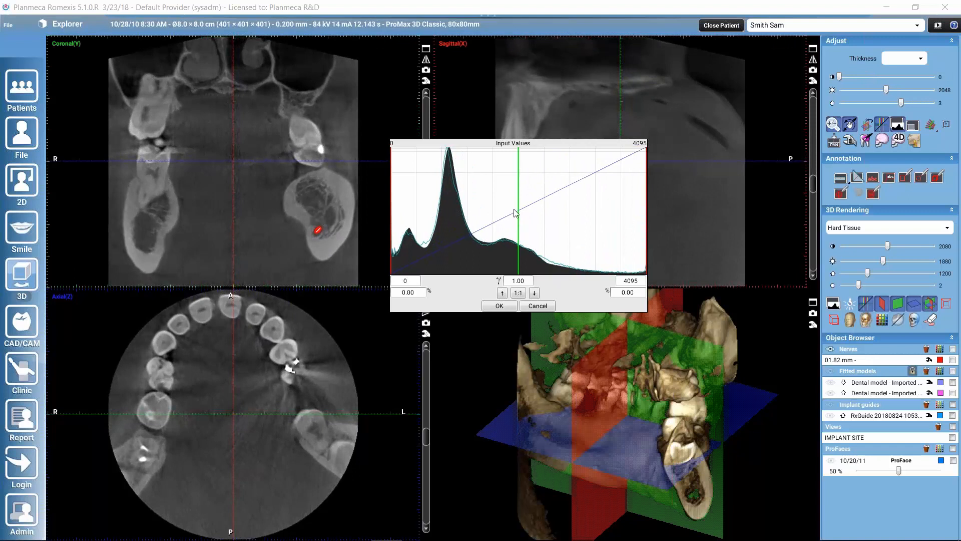
{"action": "left_click_drag", "start_coordinate": [517, 195], "coordinate": [511, 200]}
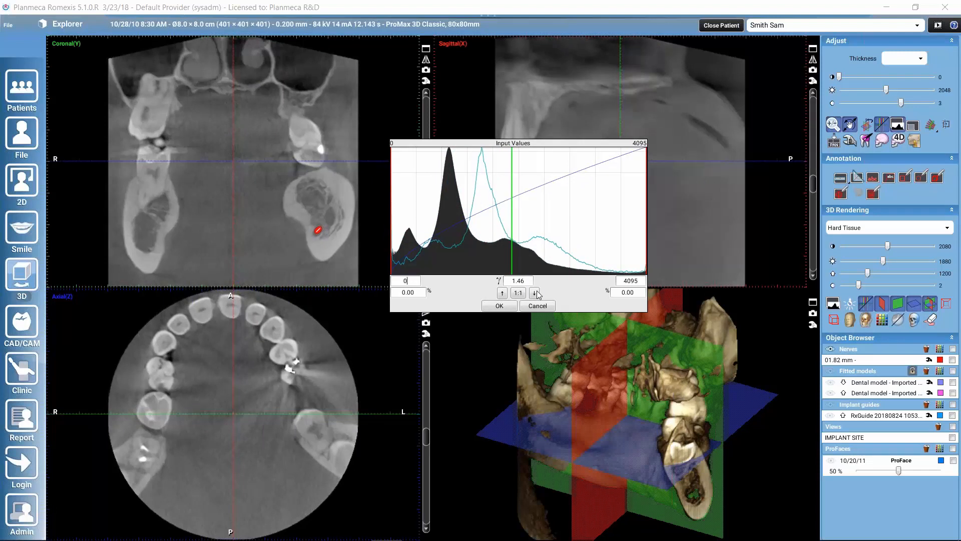
{"action": "left_click", "coordinate": [511, 307]}
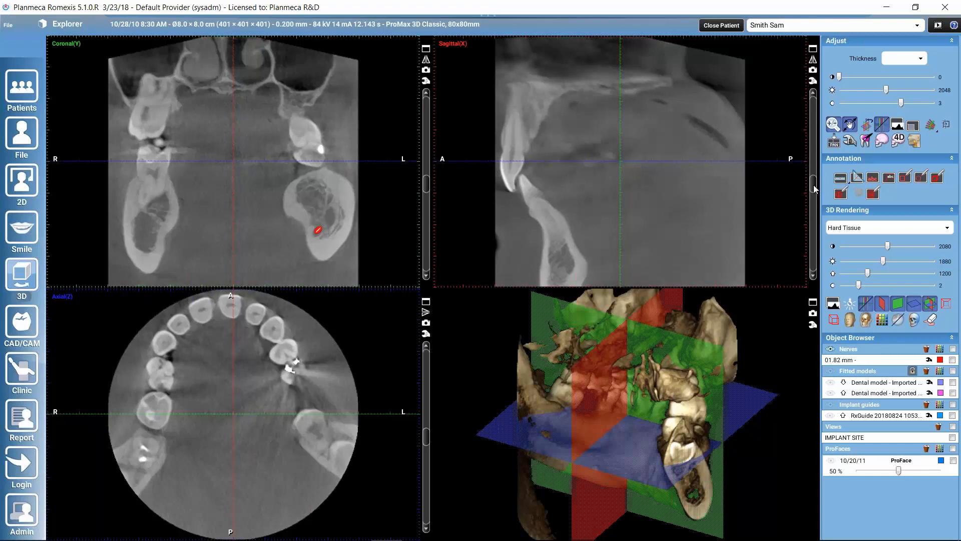
Step: Browse the sagittal slices in both directions and rotate the 3D rendering to examine the moving sagittal plane
{"action": "left_click_drag", "start_coordinate": [814, 185], "coordinate": [815, 171]}
{"action": "left_click_drag", "start_coordinate": [636, 335], "coordinate": [630, 369]}
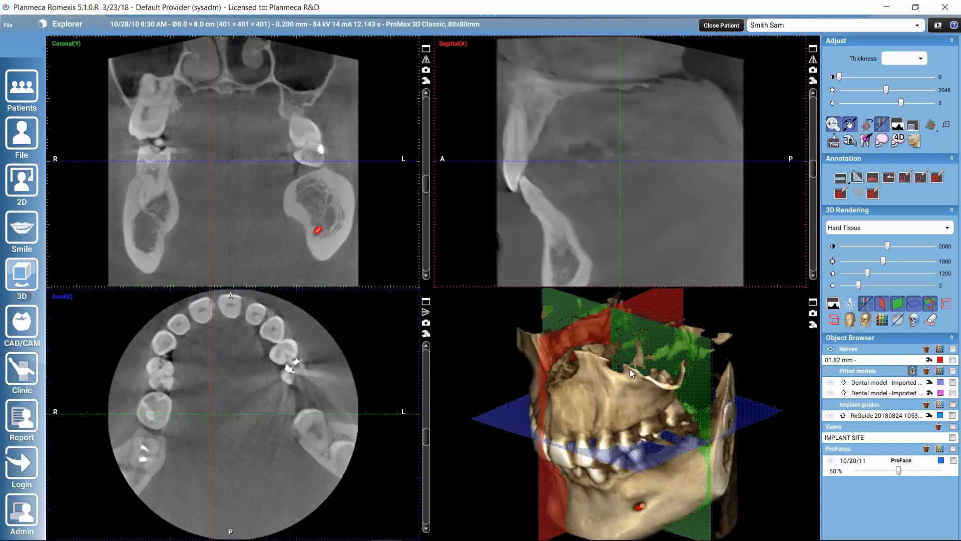
{"action": "left_click_drag", "start_coordinate": [814, 169], "coordinate": [819, 204]}
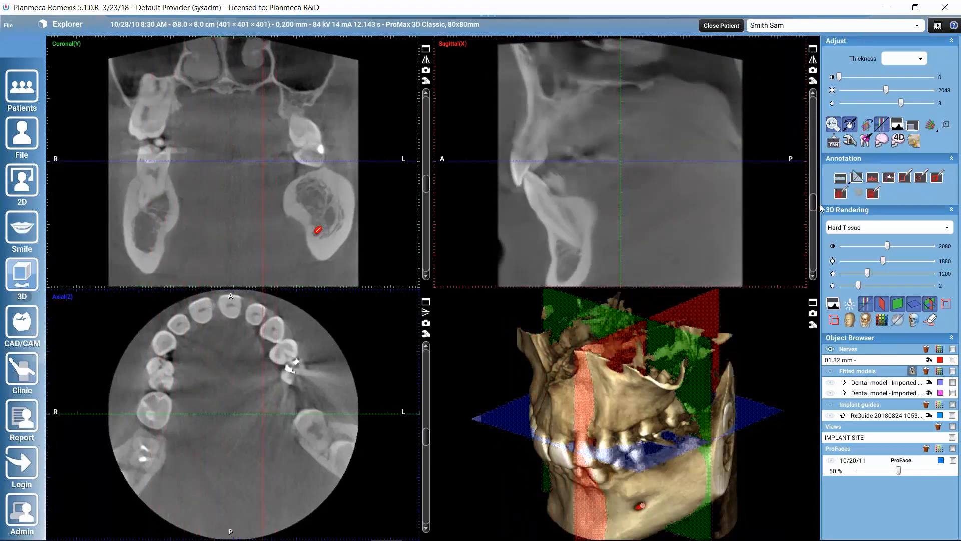
Step: Step through the sagittal slices one at a time in both directions to examine the anterior teeth
{"action": "left_click", "coordinate": [813, 277]}
{"action": "left_click", "coordinate": [813, 277]}
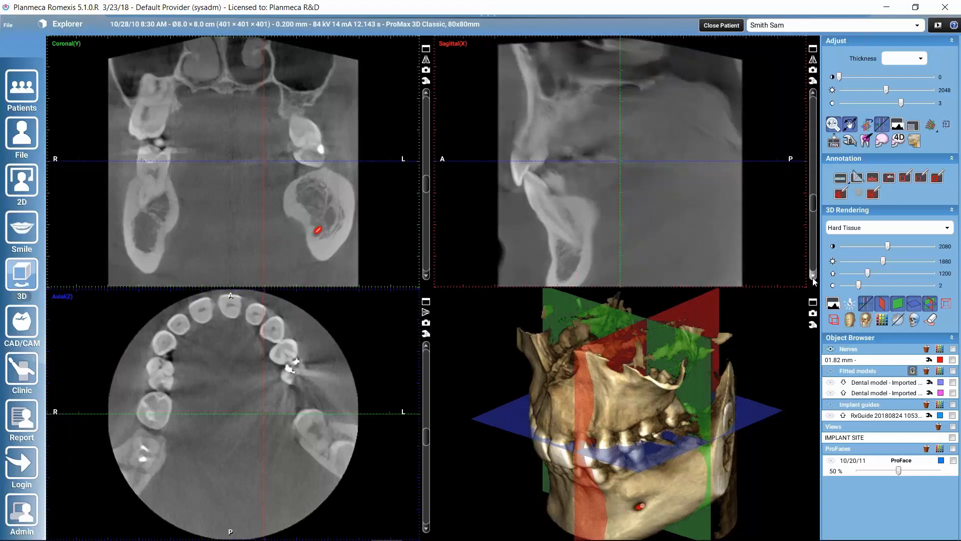
{"action": "left_click", "coordinate": [812, 93]}
{"action": "left_click", "coordinate": [813, 93]}
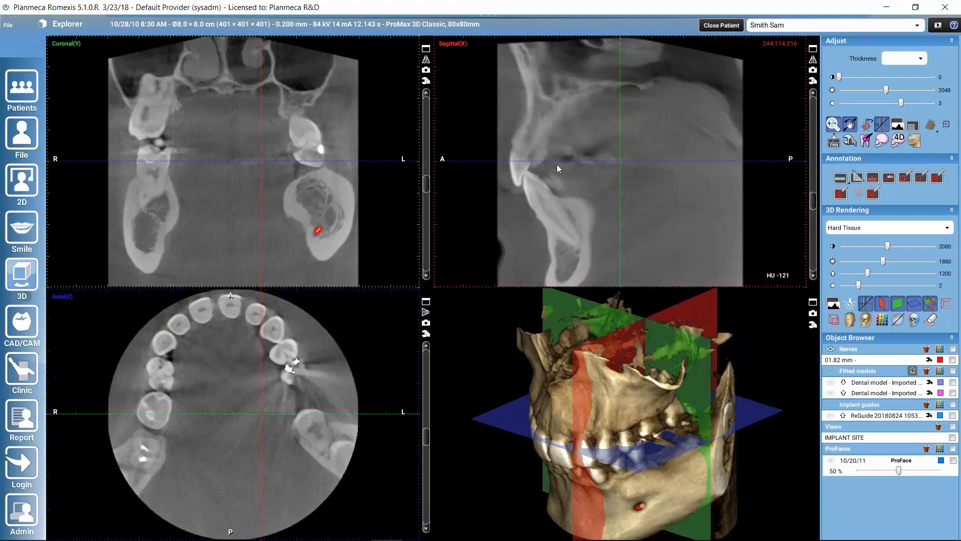
{"action": "left_click", "coordinate": [813, 278]}
{"action": "left_click", "coordinate": [813, 277]}
{"action": "left_click", "coordinate": [813, 278]}
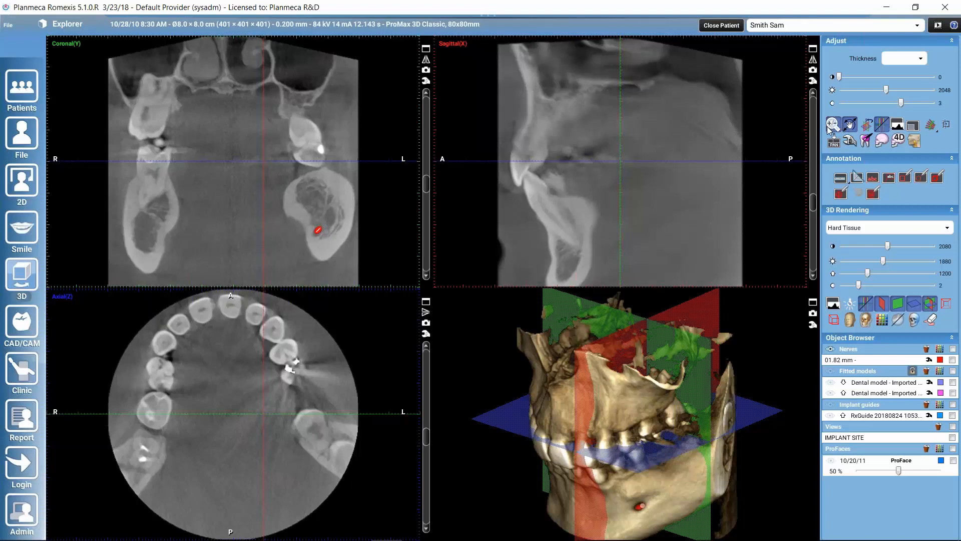
Step: Zoom the sagittal slice view in and out, and bring it back to its original magnification
{"action": "scroll", "coordinate": [636, 158], "scroll_direction": "up", "scroll_amount": 1}
{"action": "scroll", "coordinate": [637, 159], "scroll_direction": "up", "scroll_amount": 2}
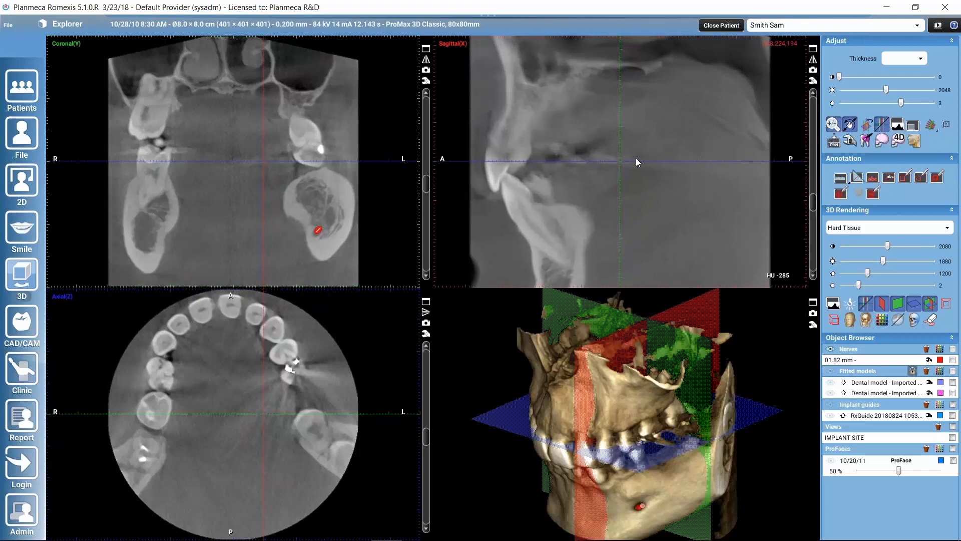
{"action": "scroll", "coordinate": [636, 159], "scroll_direction": "up", "scroll_amount": 3}
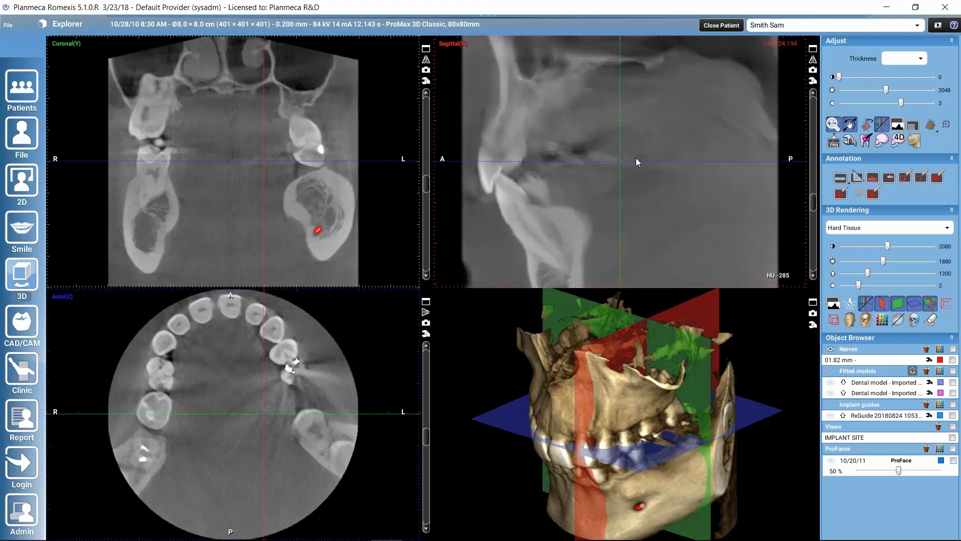
{"action": "scroll", "coordinate": [636, 161], "scroll_direction": "down", "scroll_amount": 5}
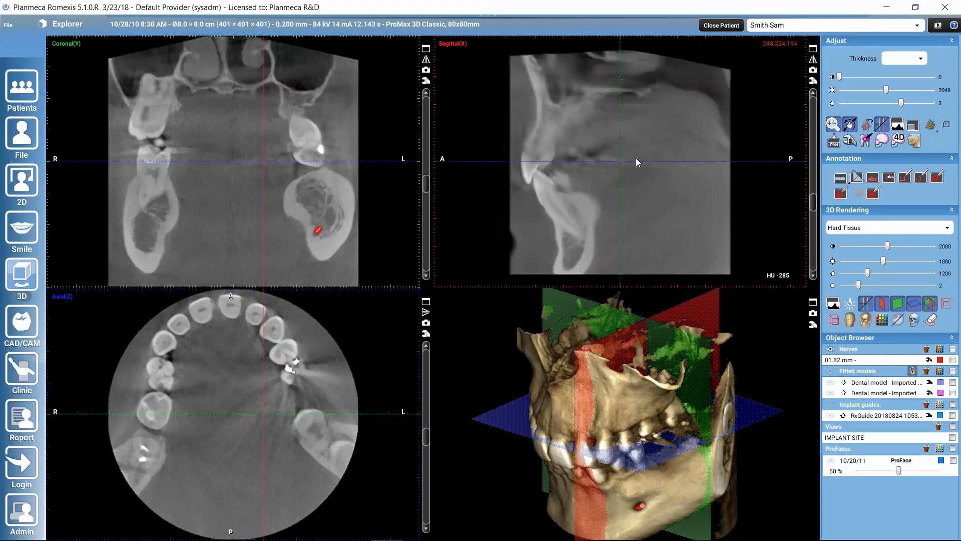
{"action": "scroll", "coordinate": [636, 161], "scroll_direction": "down", "scroll_amount": 1}
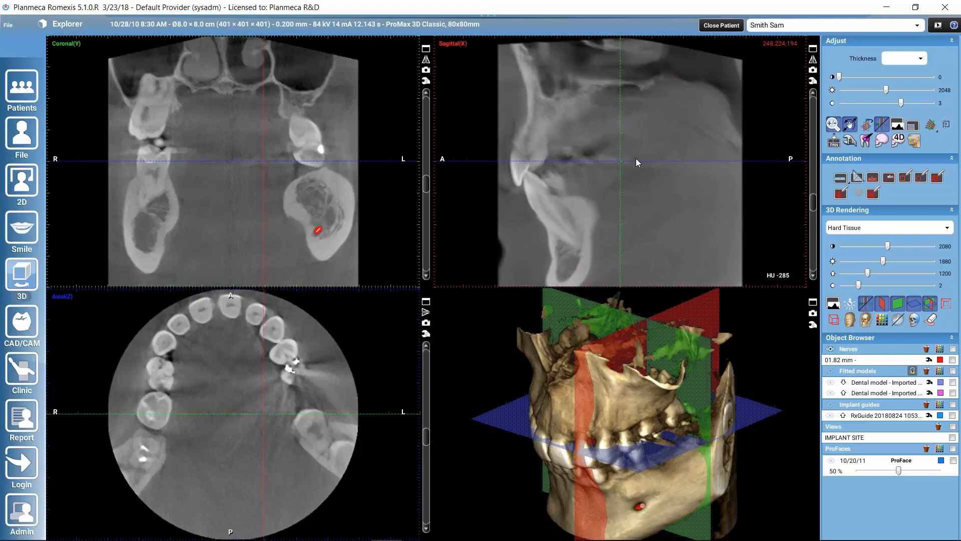
Step: Turn off the Zoom tool and browse the sagittal slices through the left molars and back to the midline
{"action": "left_click", "coordinate": [833, 125]}
{"action": "scroll", "coordinate": [625, 185], "scroll_direction": "down", "scroll_amount": 8}
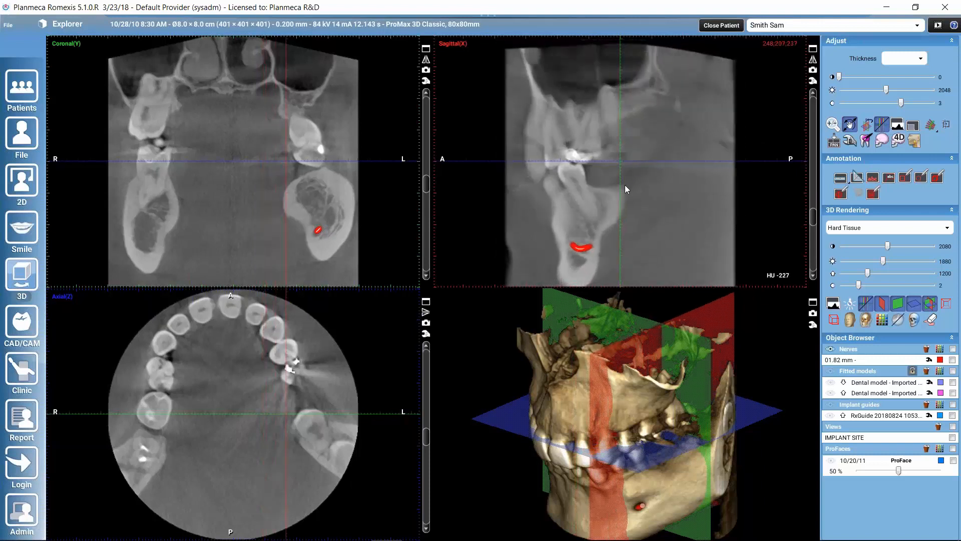
{"action": "scroll", "coordinate": [625, 185], "scroll_direction": "down", "scroll_amount": 3}
{"action": "scroll", "coordinate": [641, 198], "scroll_direction": "down", "scroll_amount": 2}
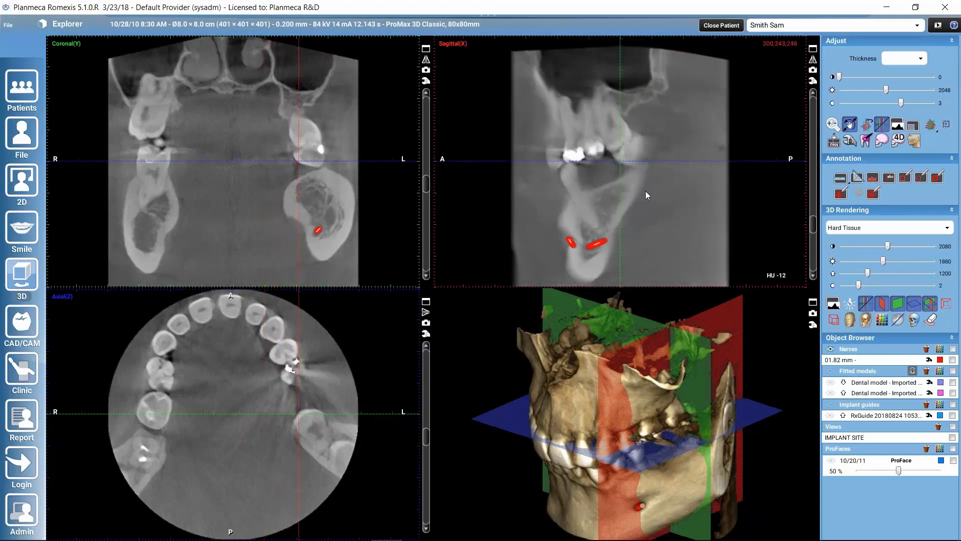
{"action": "scroll", "coordinate": [646, 192], "scroll_direction": "up", "scroll_amount": 5}
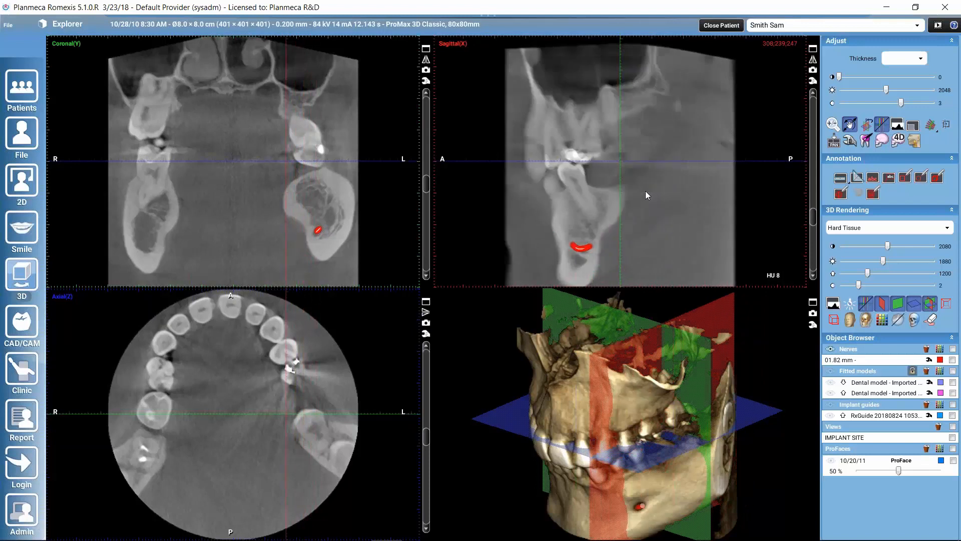
{"action": "scroll", "coordinate": [646, 195], "scroll_direction": "up", "scroll_amount": 4}
{"action": "scroll", "coordinate": [599, 194], "scroll_direction": "up", "scroll_amount": 9}
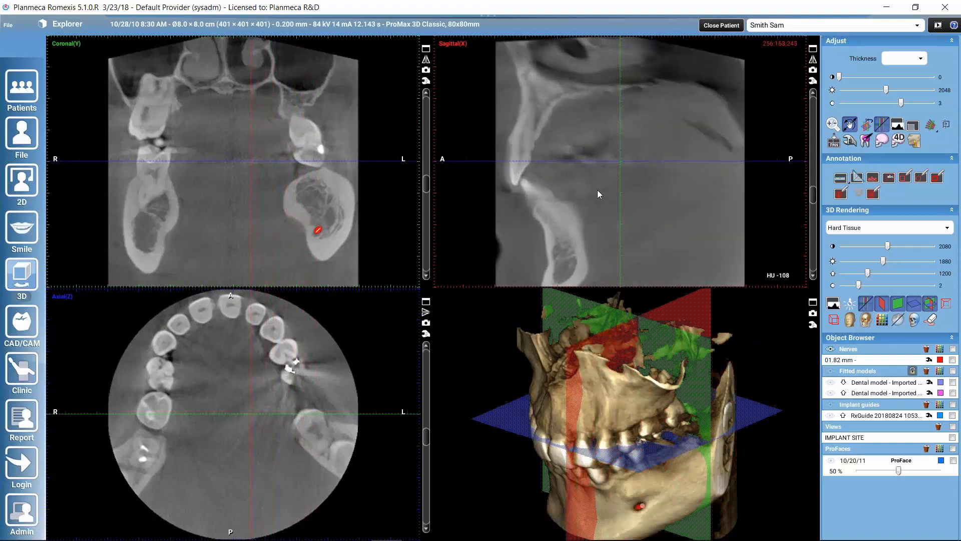
{"action": "scroll", "coordinate": [597, 190], "scroll_direction": "up", "scroll_amount": 8}
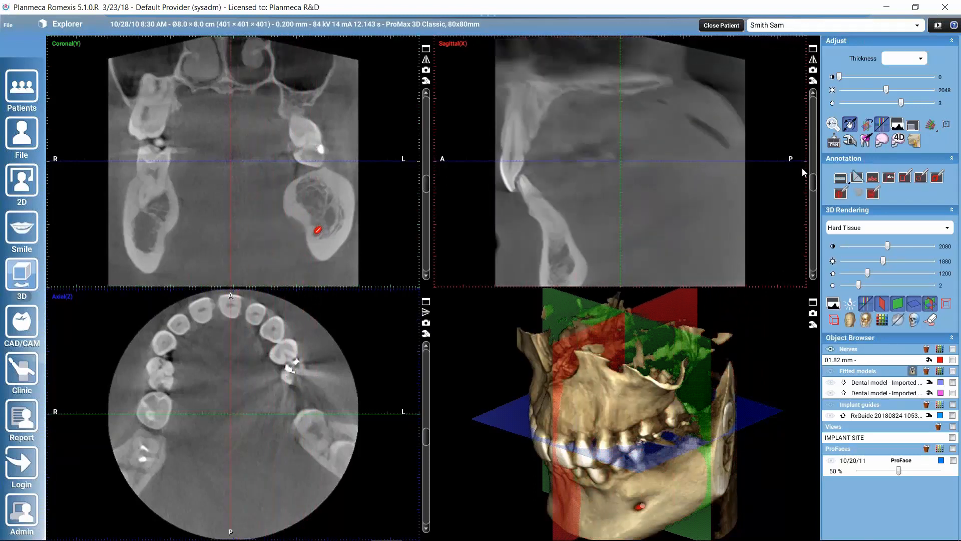
Step: Pan the volume in the sagittal, coronal and axial views to centre the lower left premolar on the crosshair
{"action": "left_click", "coordinate": [850, 124]}
{"action": "mouse_move", "coordinate": [705, 125]}
{"action": "left_mouse_down"}
{"action": "mouse_move", "coordinate": [678, 131]}
{"action": "mouse_move", "coordinate": [695, 122]}
{"action": "left_mouse_up"}
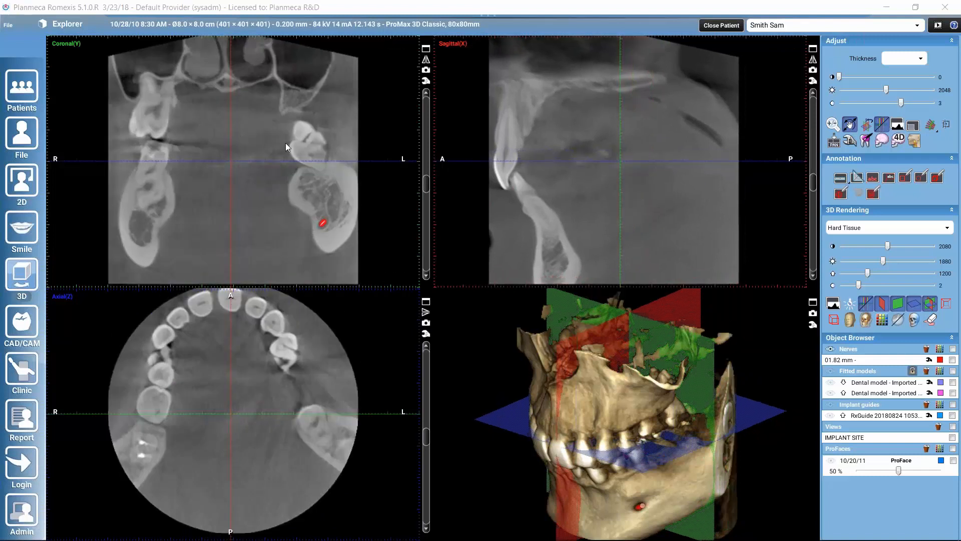
{"action": "left_click_drag", "start_coordinate": [311, 144], "coordinate": [241, 119]}
{"action": "left_click_drag", "start_coordinate": [215, 392], "coordinate": [271, 432]}
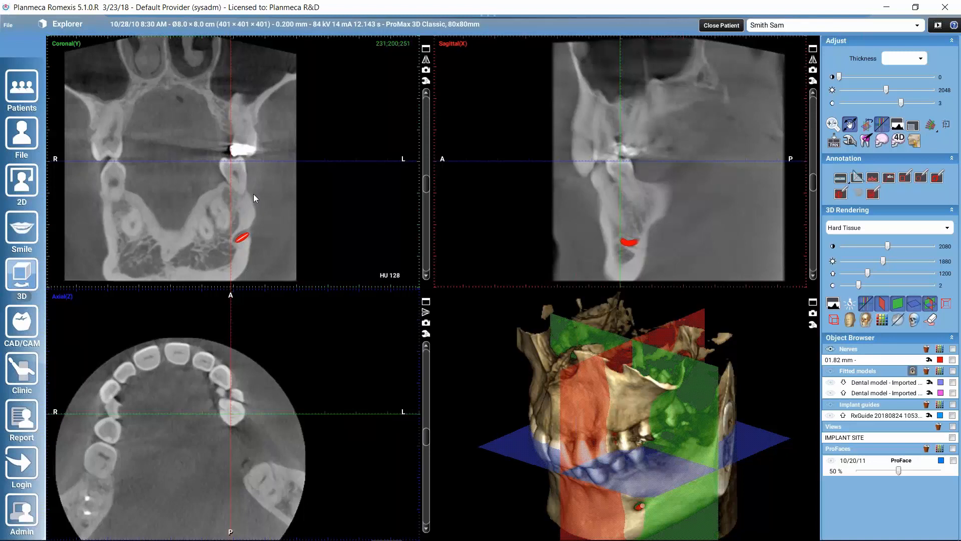
Step: Rotate the volume in the coronal, sagittal and axial views to align the lower left premolar and posterior teeth with the slice planes
{"action": "left_click_drag", "start_coordinate": [261, 201], "coordinate": [257, 209]}
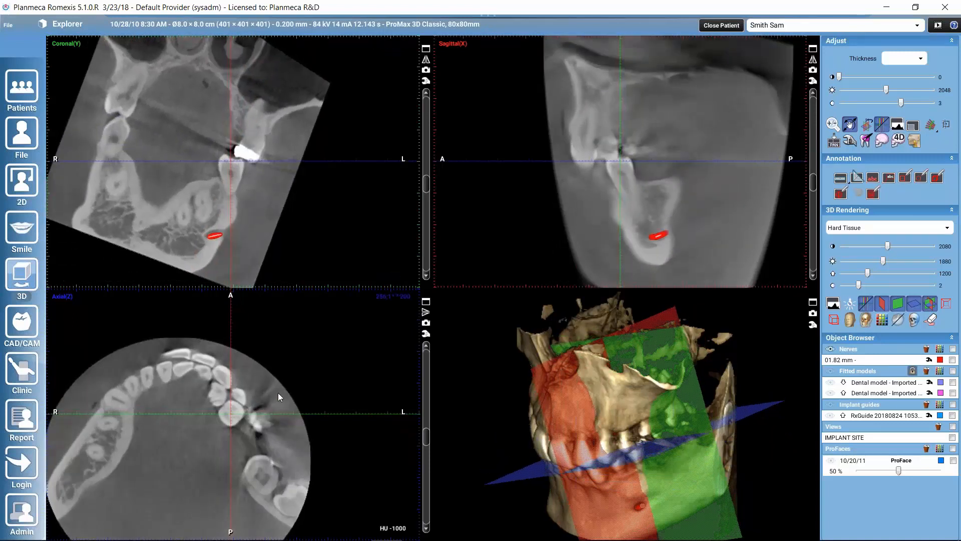
{"action": "left_click_drag", "start_coordinate": [686, 218], "coordinate": [665, 232]}
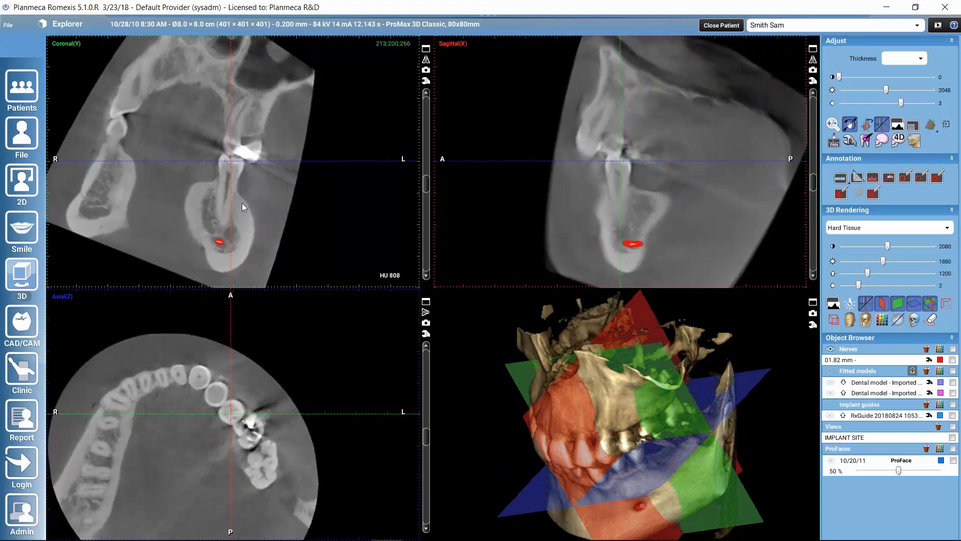
{"action": "left_click_drag", "start_coordinate": [258, 208], "coordinate": [267, 204]}
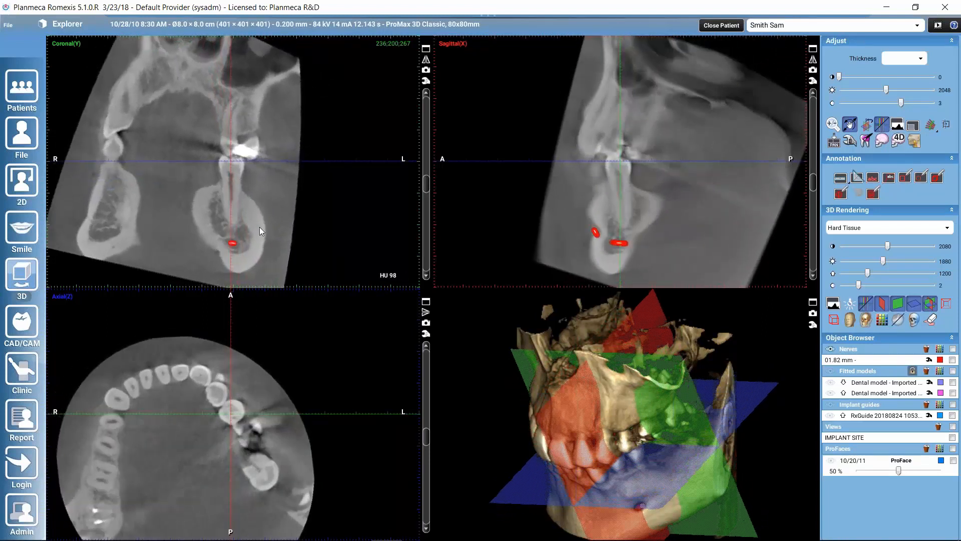
{"action": "left_click_drag", "start_coordinate": [283, 462], "coordinate": [247, 490]}
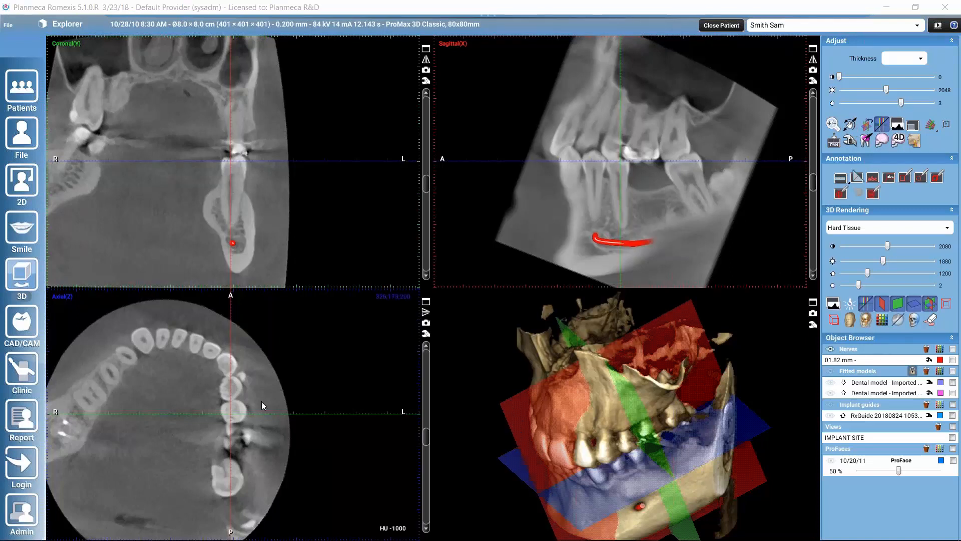
Step: With volume dragging off, move the crosshair between the left posterior teeth and the incisors, and return it to the lower left premolar
{"action": "left_click", "coordinate": [221, 371]}
{"action": "left_click", "coordinate": [240, 438]}
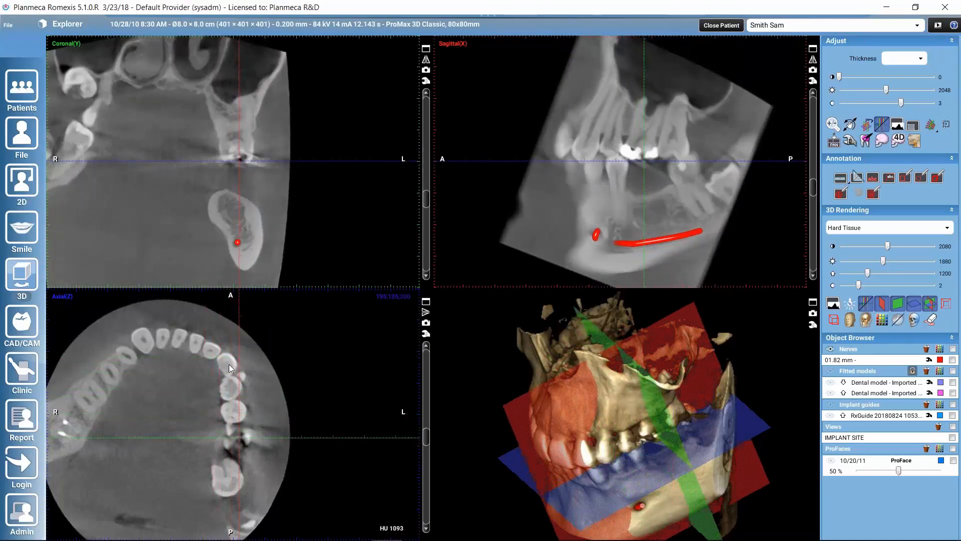
{"action": "left_click", "coordinate": [232, 409]}
{"action": "left_click", "coordinate": [182, 339]}
{"action": "left_click", "coordinate": [178, 338]}
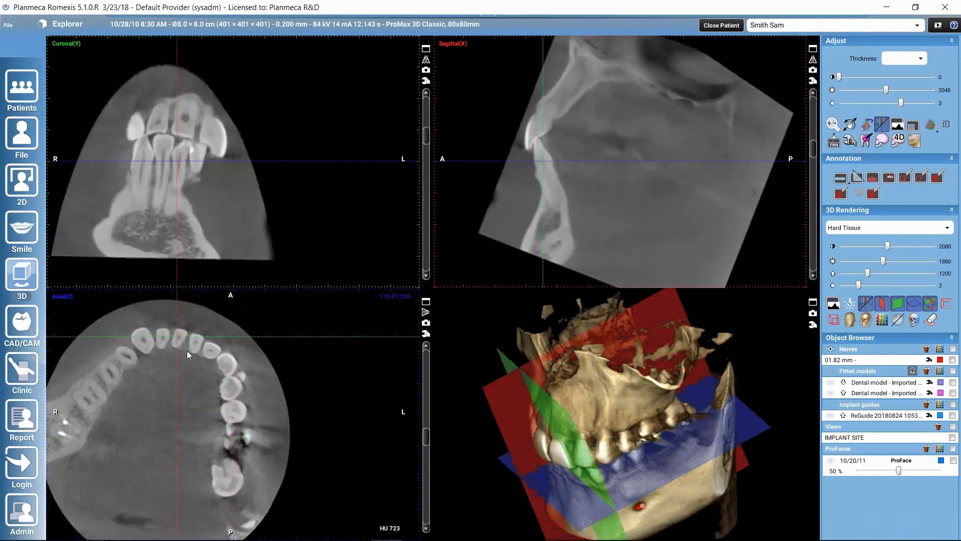
{"action": "left_click", "coordinate": [197, 343]}
{"action": "left_click", "coordinate": [193, 167]}
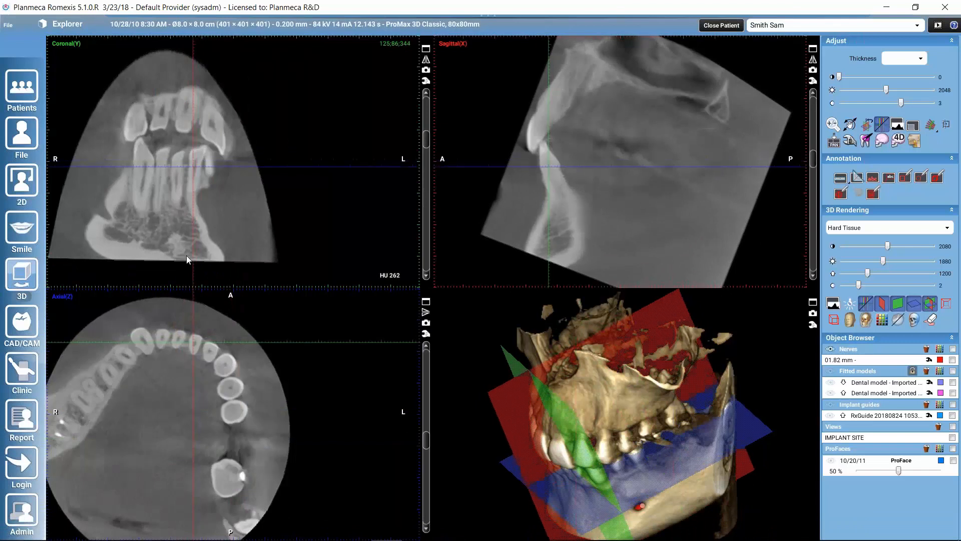
{"action": "left_click_drag", "start_coordinate": [87, 397], "coordinate": [235, 409]}
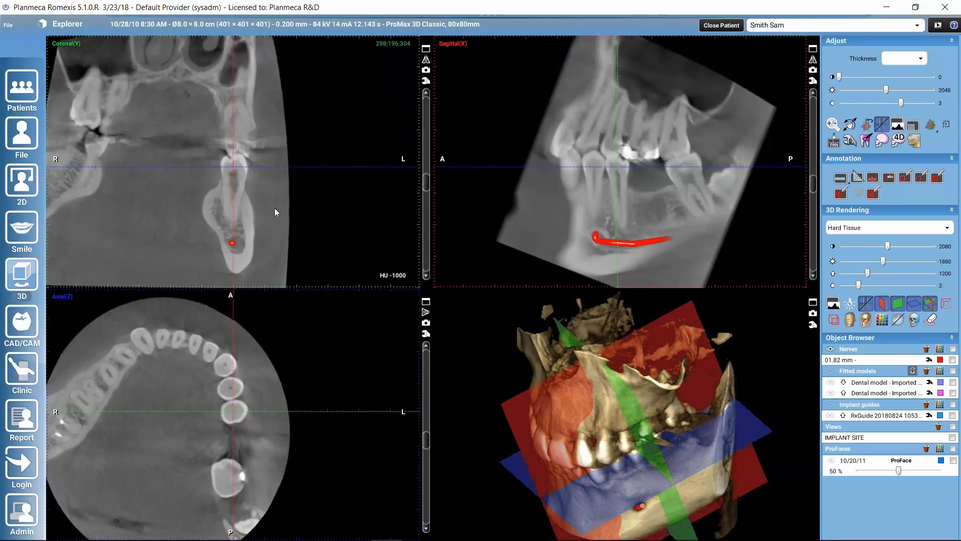
Step: Centre the crosshair on the lower left molar and tilt its axes in the sagittal, coronal and axial views along the tooth
{"action": "left_click", "coordinate": [685, 171]}
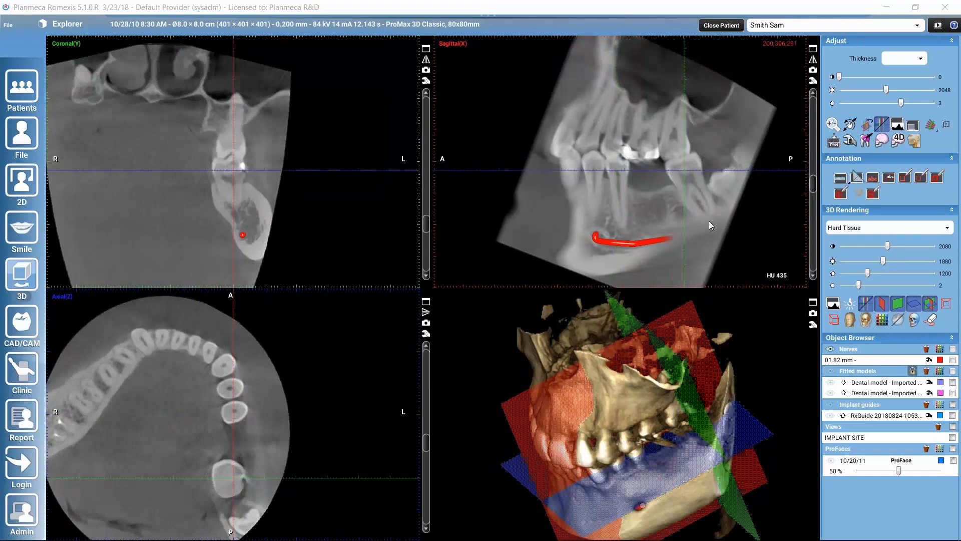
{"action": "left_click_drag", "start_coordinate": [736, 231], "coordinate": [759, 176]}
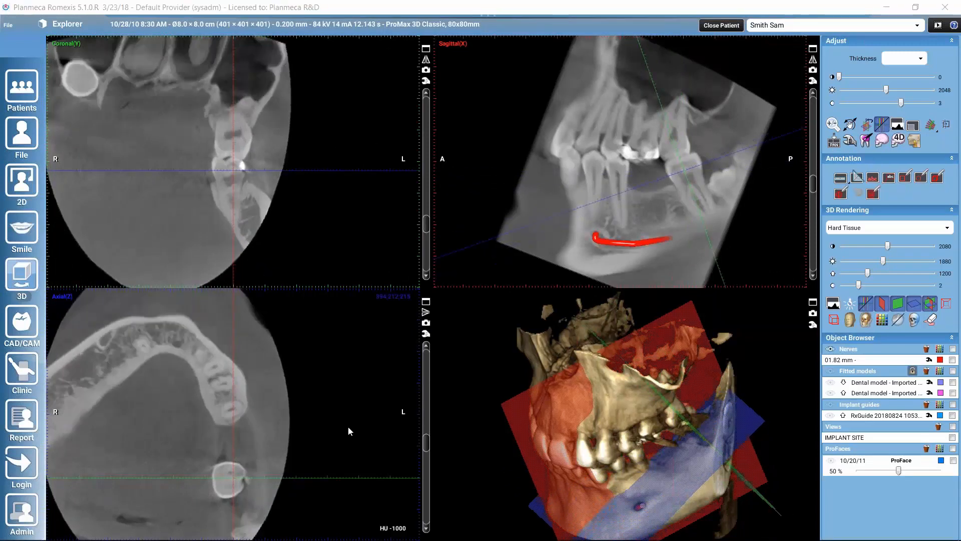
{"action": "left_click", "coordinate": [227, 481]}
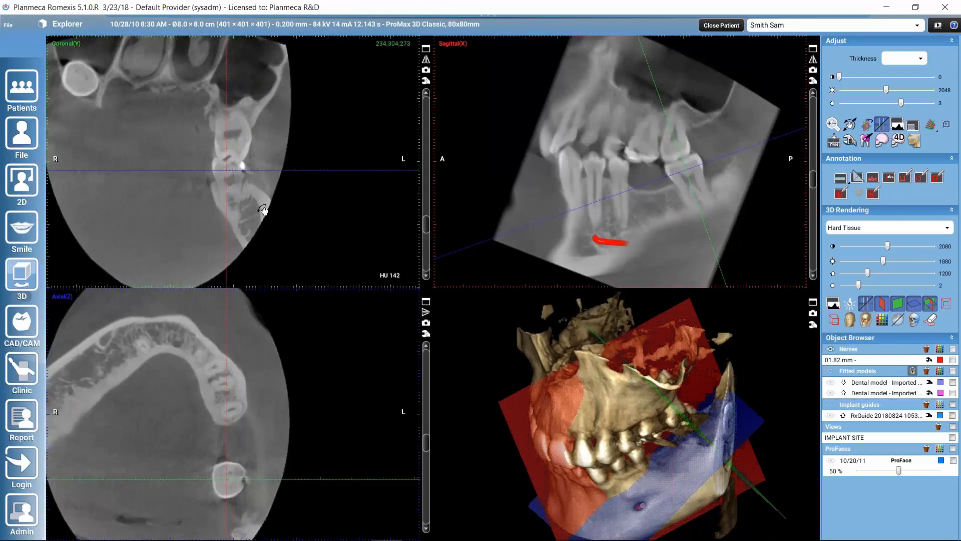
{"action": "left_click_drag", "start_coordinate": [264, 208], "coordinate": [269, 201]}
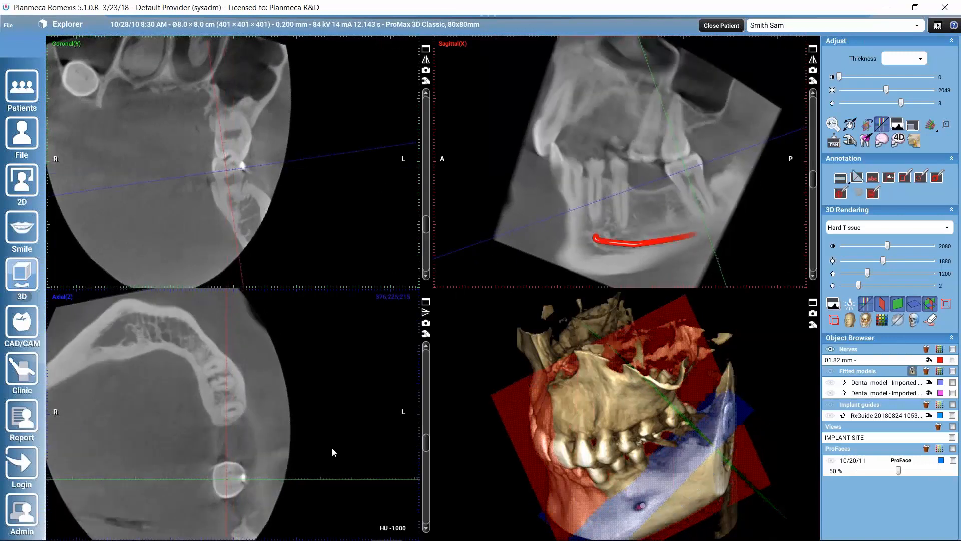
{"action": "mouse_move", "coordinate": [264, 470]}
{"action": "left_mouse_down"}
{"action": "mouse_move", "coordinate": [278, 461]}
{"action": "mouse_move", "coordinate": [279, 471]}
{"action": "left_mouse_up"}
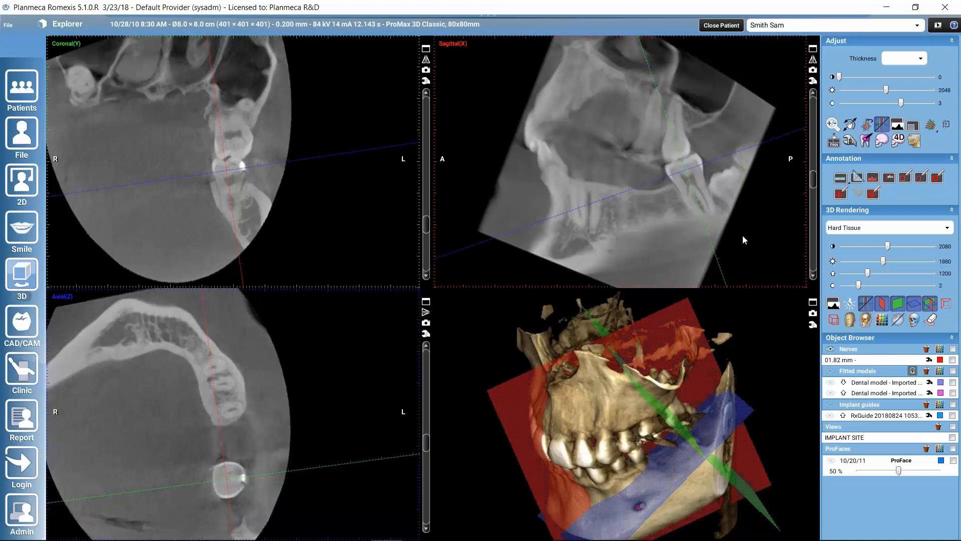
Step: Re-enable volume dragging and rotate the volume about a quarter turn in the axial view, and back to the anterior-up orientation
{"action": "left_click", "coordinate": [851, 123]}
{"action": "mouse_move", "coordinate": [265, 390]}
{"action": "left_mouse_down"}
{"action": "mouse_move", "coordinate": [272, 401]}
{"action": "mouse_move", "coordinate": [270, 382]}
{"action": "mouse_move", "coordinate": [250, 397]}
{"action": "left_mouse_up"}
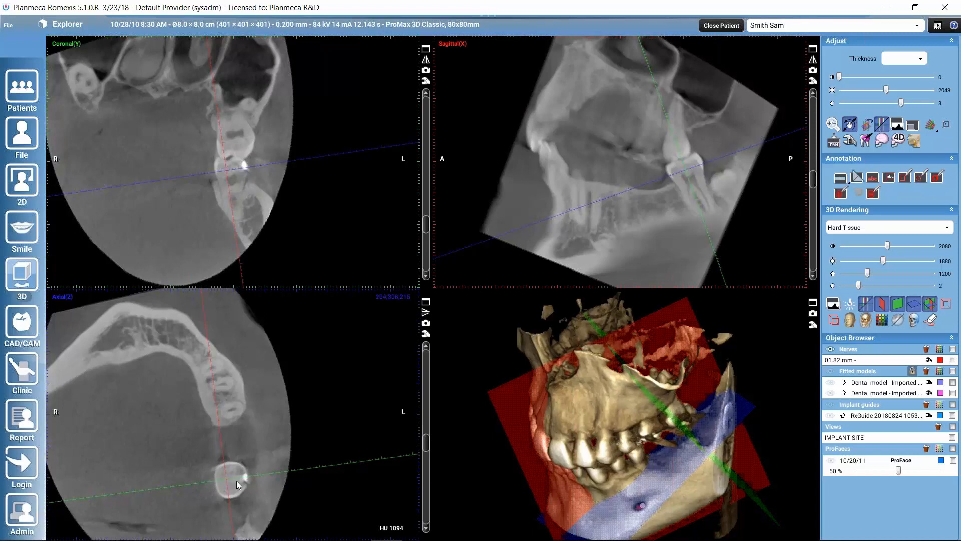
{"action": "mouse_move", "coordinate": [241, 405]}
{"action": "left_mouse_down"}
{"action": "mouse_move", "coordinate": [258, 401]}
{"action": "mouse_move", "coordinate": [258, 410]}
{"action": "left_mouse_up"}
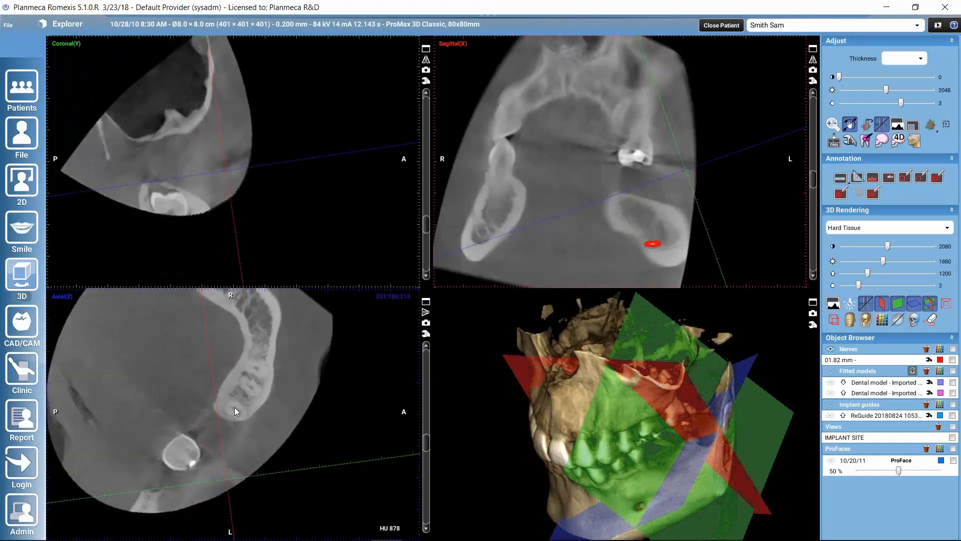
{"action": "left_click_drag", "start_coordinate": [299, 379], "coordinate": [272, 299]}
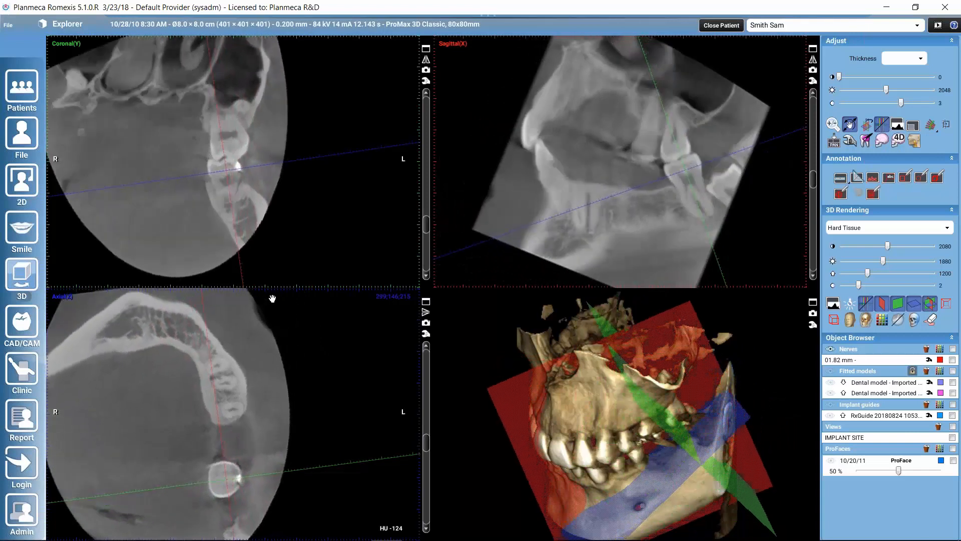
Step: Enable "Rotate volume around cross" in the default Explorer settings and close the settings window
{"action": "left_click", "coordinate": [837, 144]}
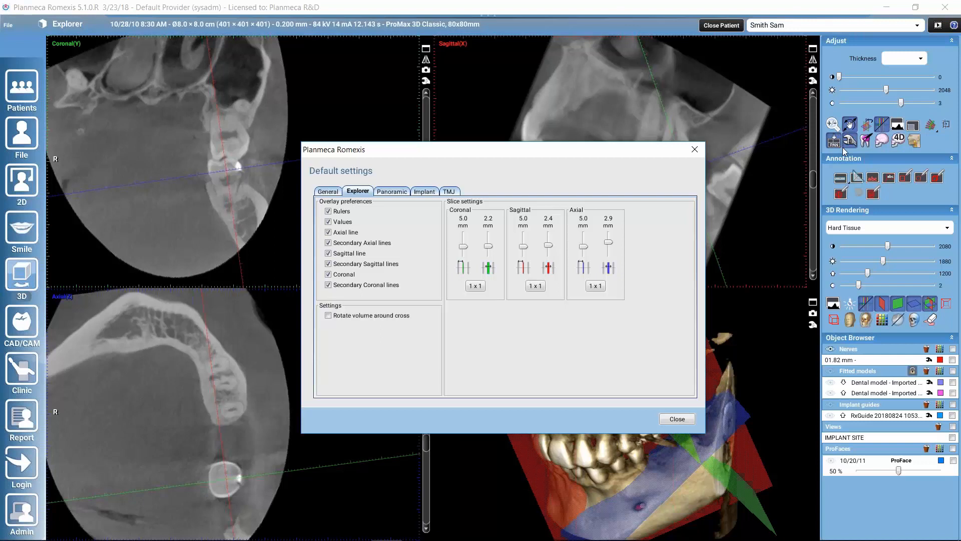
{"action": "left_click_drag", "start_coordinate": [450, 153], "coordinate": [211, 78]}
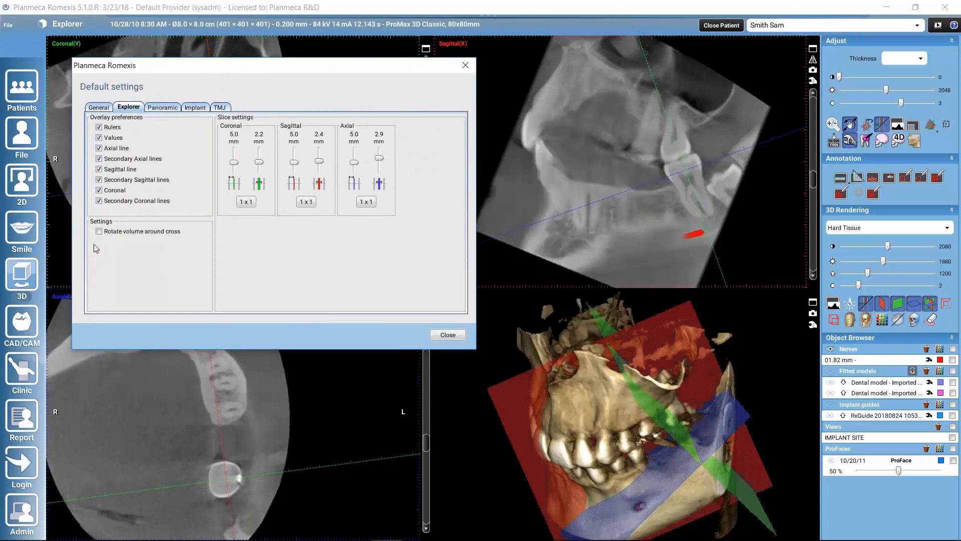
{"action": "left_click", "coordinate": [100, 231]}
{"action": "left_click", "coordinate": [448, 335]}
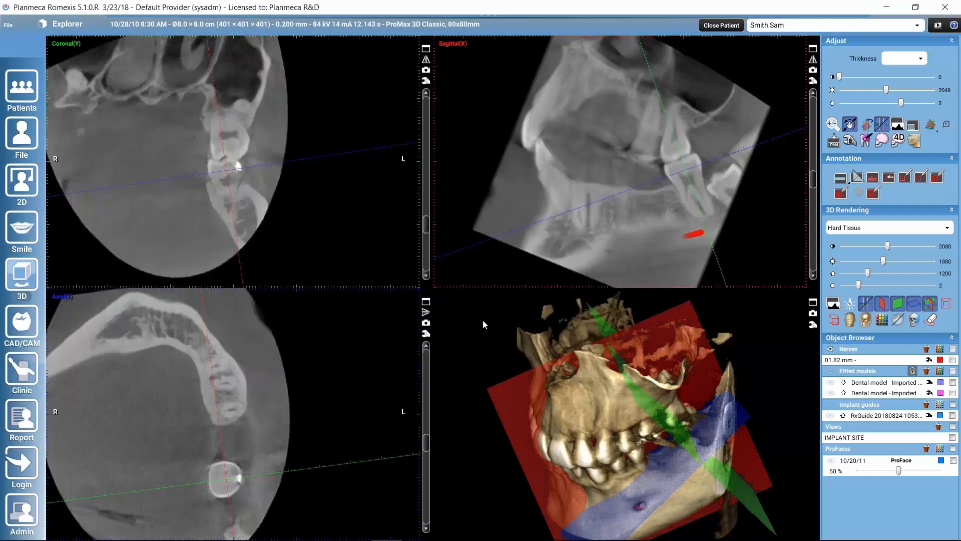
Step: Rotate the volume around the crosshair on the lower left molar in the axial view, and back to the anterior-up orientation
{"action": "left_click_drag", "start_coordinate": [294, 393], "coordinate": [242, 436]}
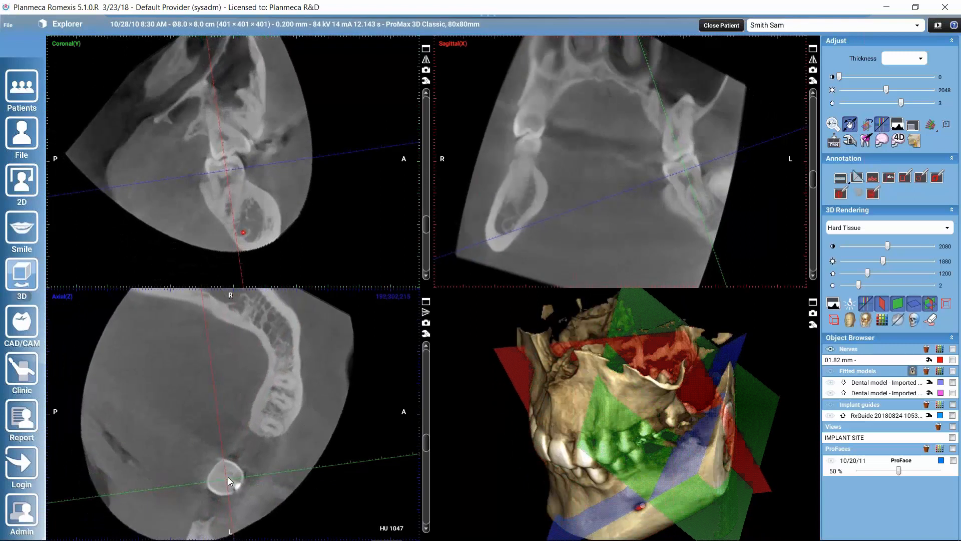
{"action": "left_click_drag", "start_coordinate": [299, 422], "coordinate": [304, 367]}
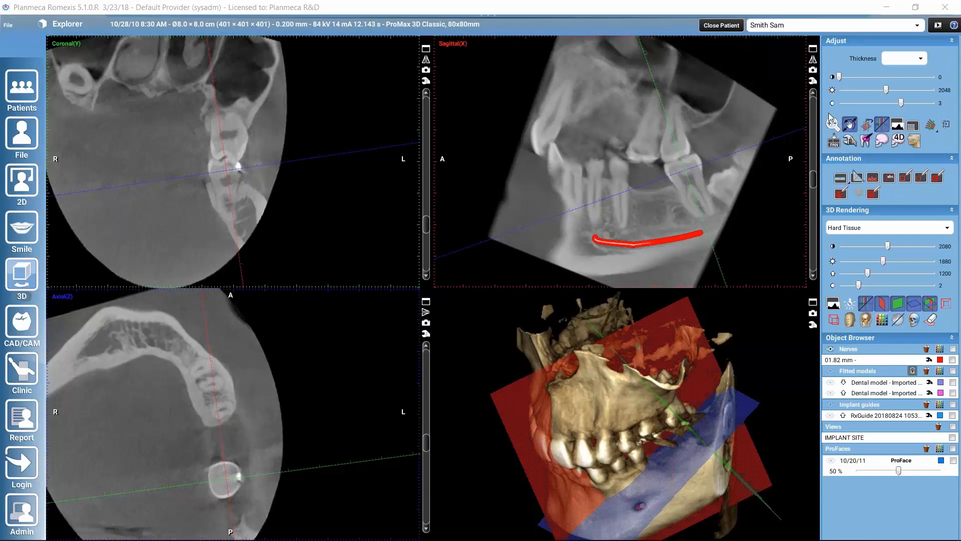
Step: Try moving the volume in the sagittal view, and reset the volume and crosshair to their original position and orientation
{"action": "left_click", "coordinate": [850, 125]}
{"action": "left_click_drag", "start_coordinate": [596, 131], "coordinate": [842, 319]}
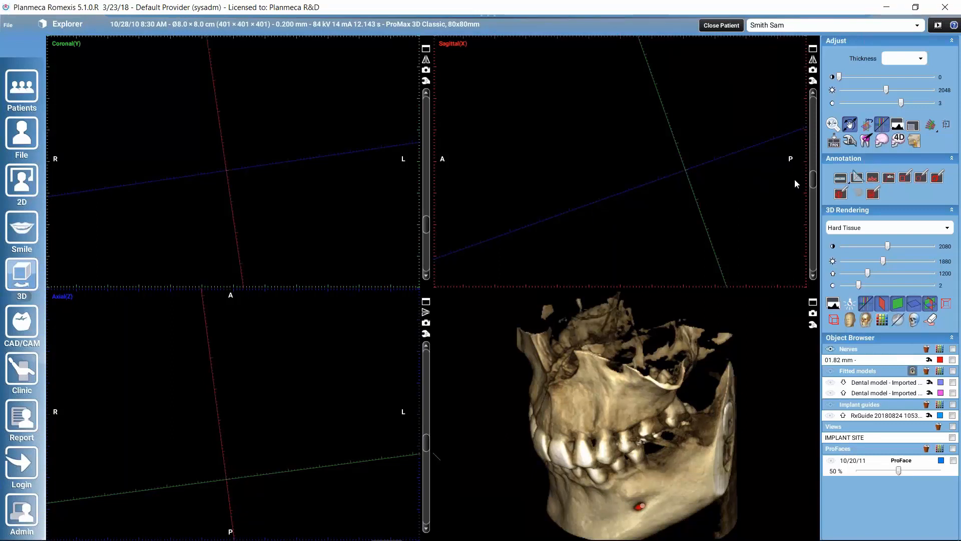
{"action": "left_click", "coordinate": [868, 126]}
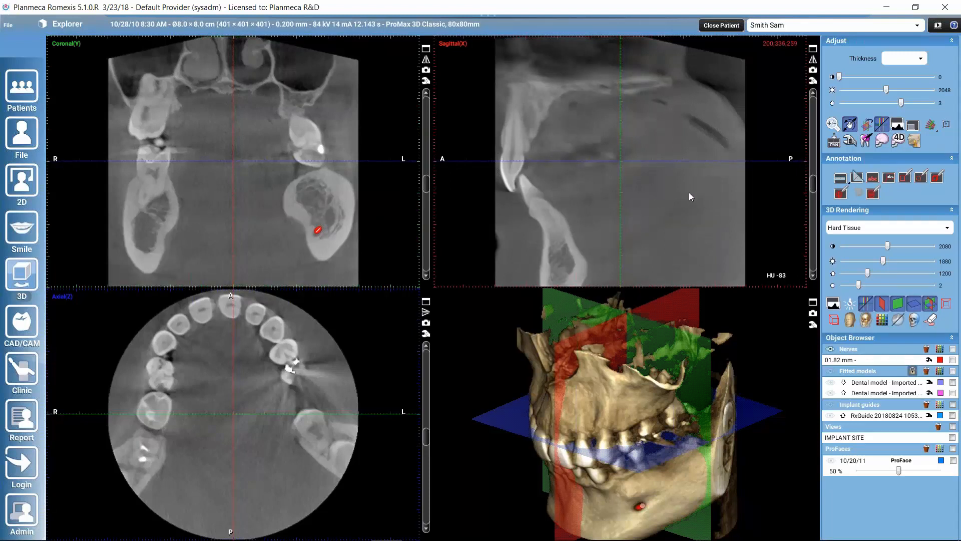
Step: Hide the crosshair and overlays in the slice views and show them again
{"action": "mouse_move", "coordinate": [485, 7]}
{"action": "left_click", "coordinate": [884, 129]}
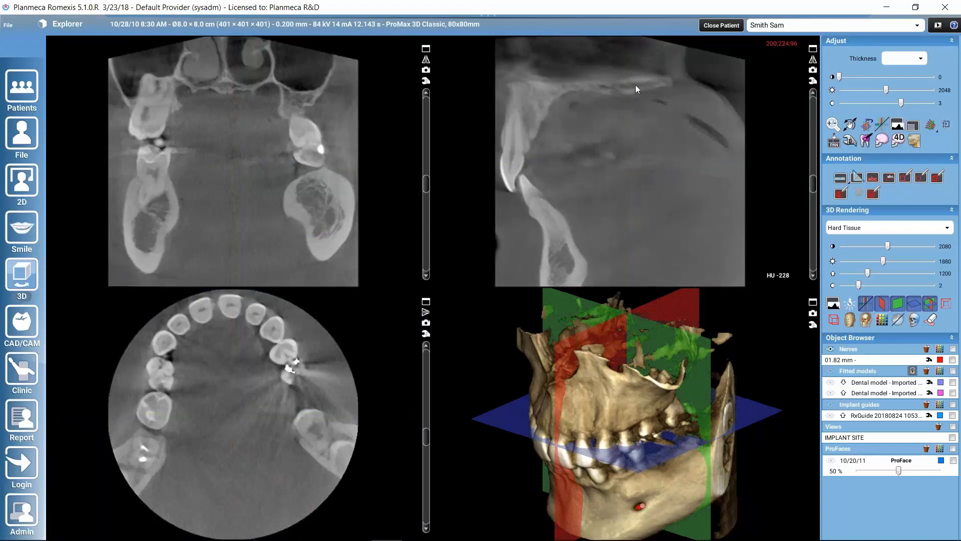
{"action": "left_click", "coordinate": [884, 125]}
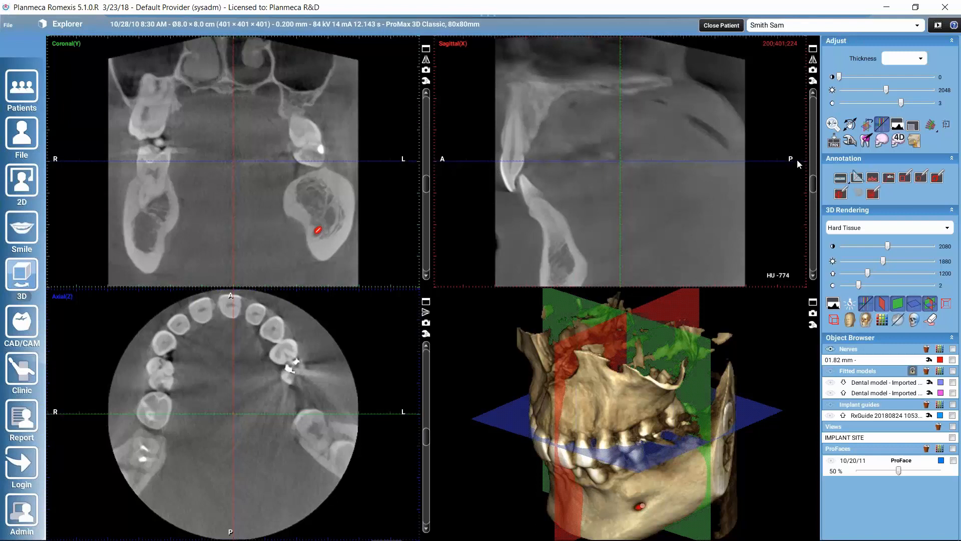
Step: Turn the axial and coronal line overlays off and back on in the default Explorer settings, and close the settings window
{"action": "left_click", "coordinate": [850, 139]}
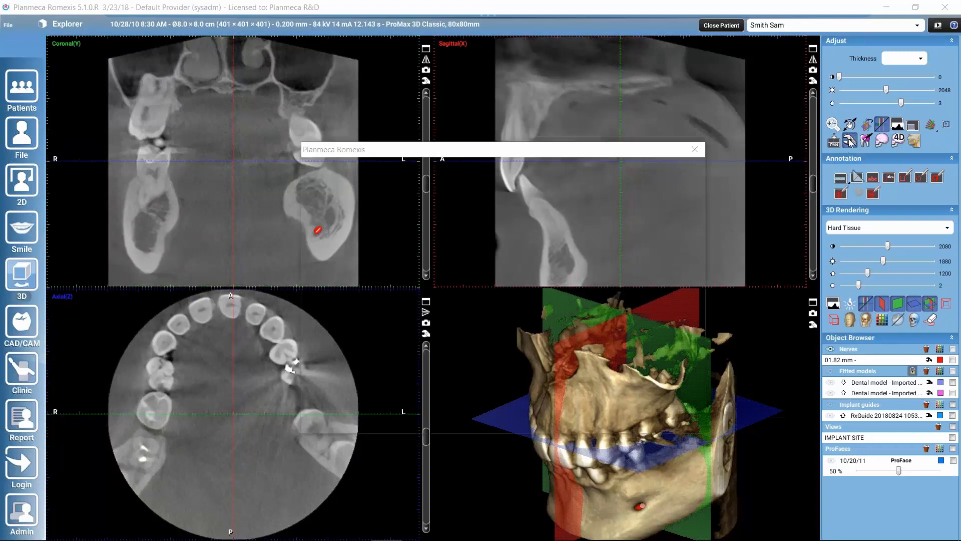
{"action": "left_click_drag", "start_coordinate": [535, 155], "coordinate": [660, 118]}
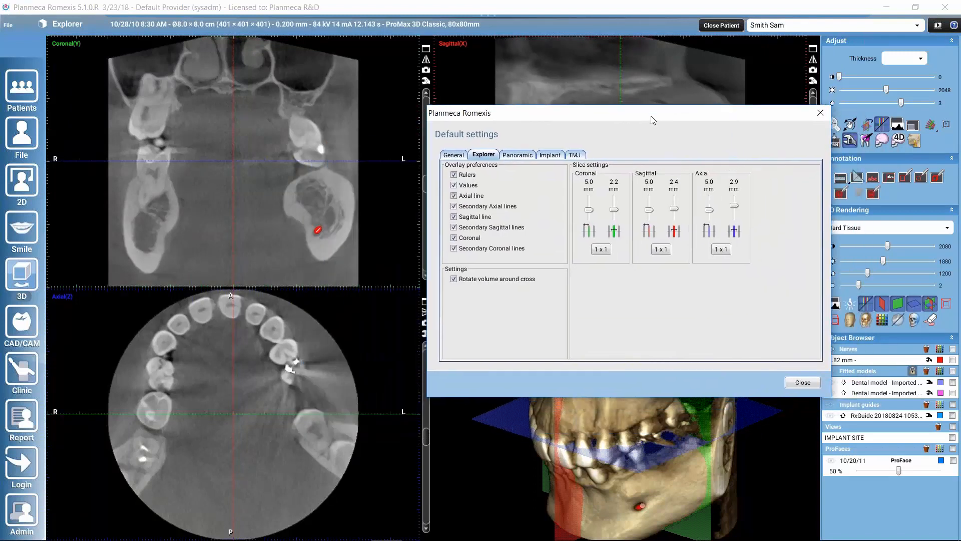
{"action": "left_click_drag", "start_coordinate": [545, 142], "coordinate": [560, 261]}
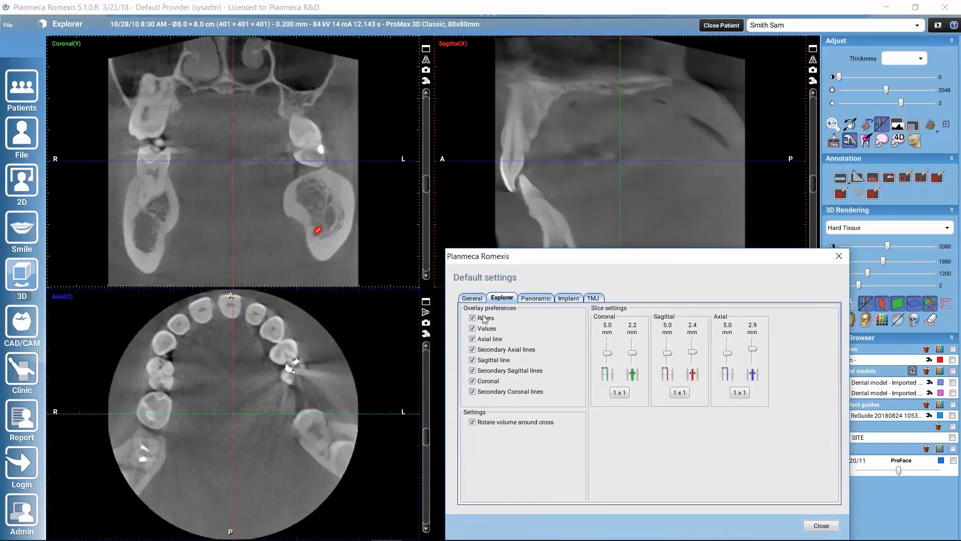
{"action": "left_click", "coordinate": [472, 340]}
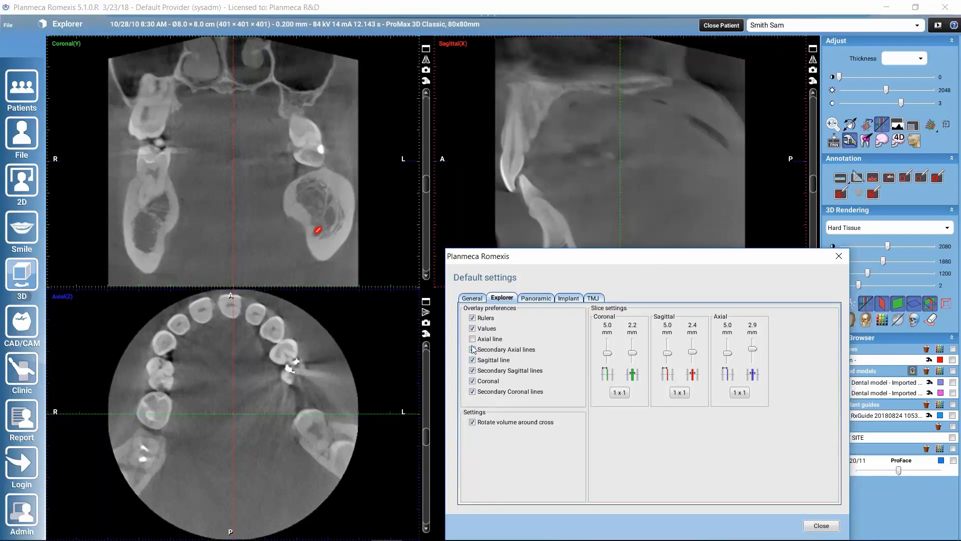
{"action": "left_click", "coordinate": [472, 381]}
{"action": "left_click", "coordinate": [472, 381]}
{"action": "left_click", "coordinate": [473, 339]}
{"action": "left_click_drag", "start_coordinate": [560, 259], "coordinate": [559, 87]}
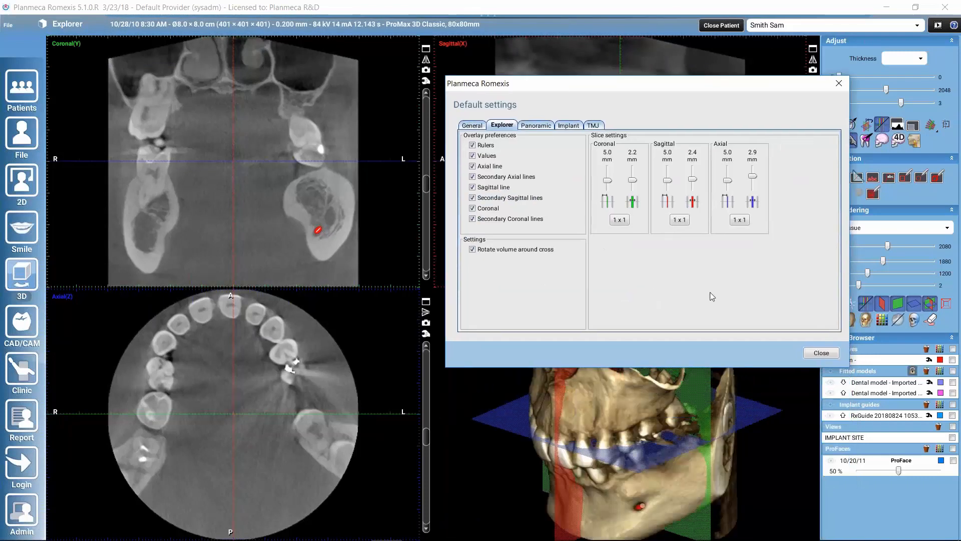
{"action": "left_click", "coordinate": [819, 353]}
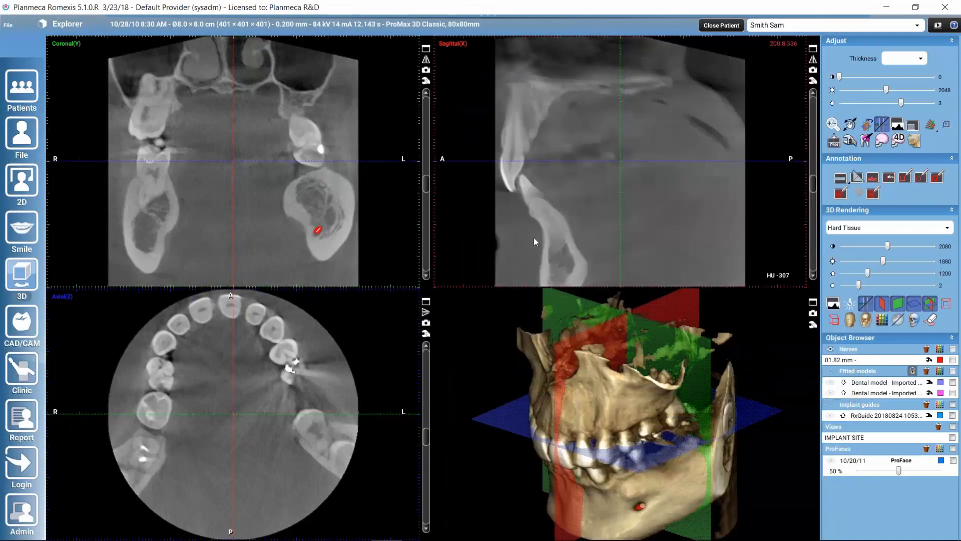
Step: Centre the crosshair on the rearmost lower left premolar and tilt its axes along the tooth in the sagittal, coronal and axial views
{"action": "left_click", "coordinate": [295, 373]}
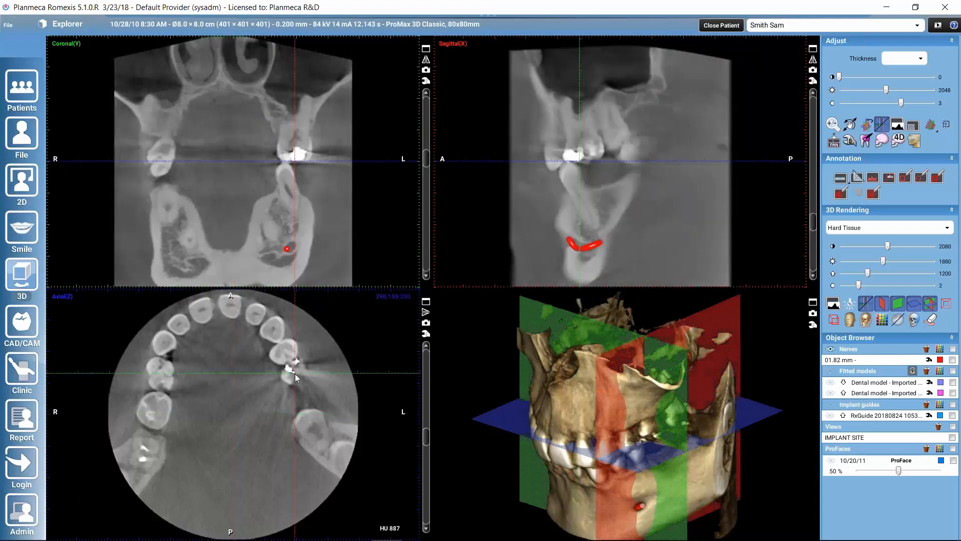
{"action": "left_click", "coordinate": [573, 181]}
{"action": "left_click_drag", "start_coordinate": [627, 240], "coordinate": [650, 206]}
{"action": "left_click", "coordinate": [289, 184]}
{"action": "left_click_drag", "start_coordinate": [330, 224], "coordinate": [338, 216]}
{"action": "left_click_drag", "start_coordinate": [344, 434], "coordinate": [380, 371]}
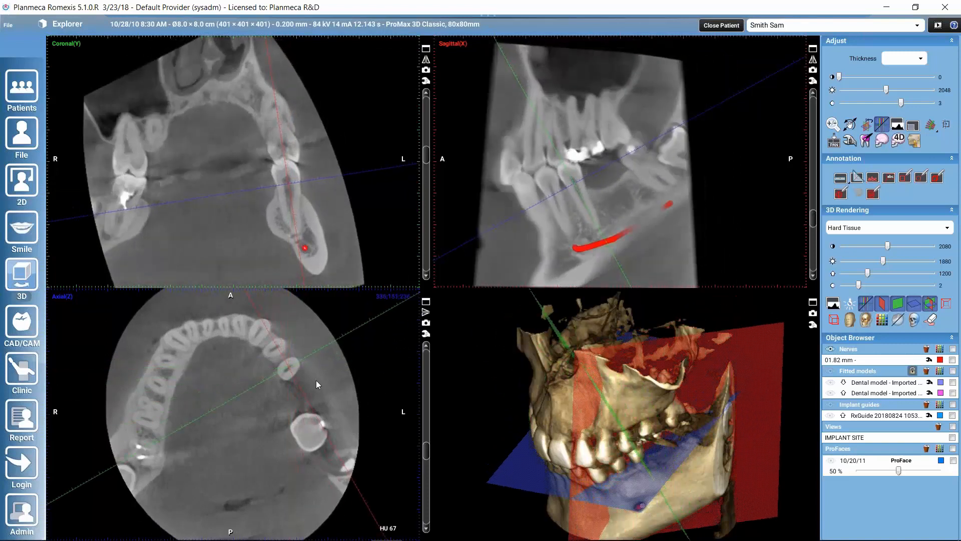
{"action": "left_click_drag", "start_coordinate": [291, 368], "coordinate": [287, 371]}
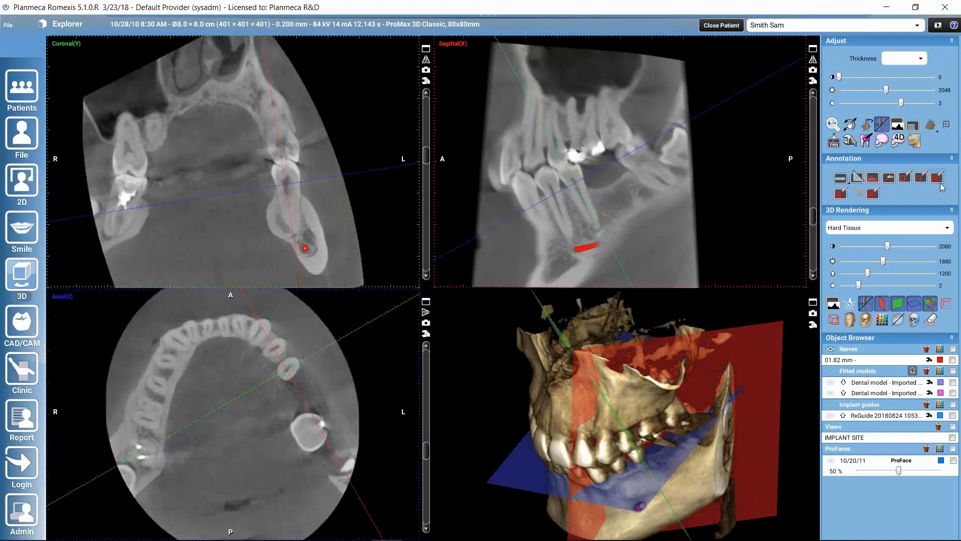
Step: Draw a single length measurement of about 24 mm along the lower left premolar in the sagittal view and place its label beside the jaw
{"action": "left_click", "coordinate": [841, 179]}
{"action": "left_click_drag", "start_coordinate": [568, 156], "coordinate": [600, 228]}
{"action": "left_click", "coordinate": [599, 230]}
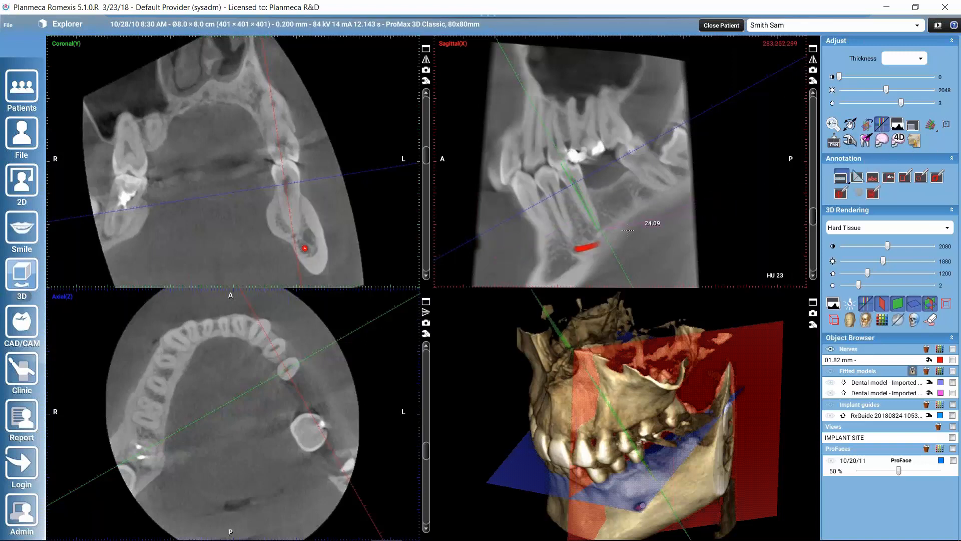
{"action": "left_click", "coordinate": [489, 255]}
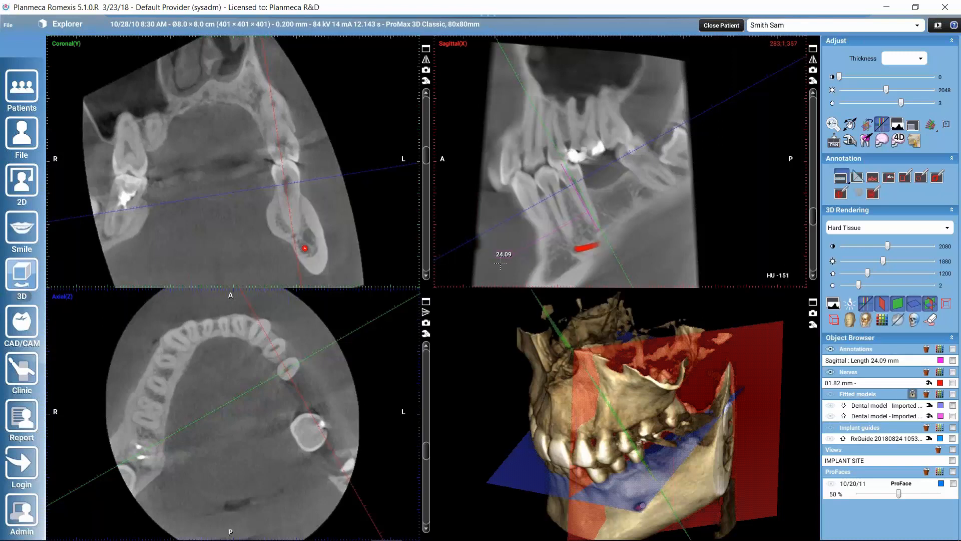
{"action": "left_click", "coordinate": [849, 185]}
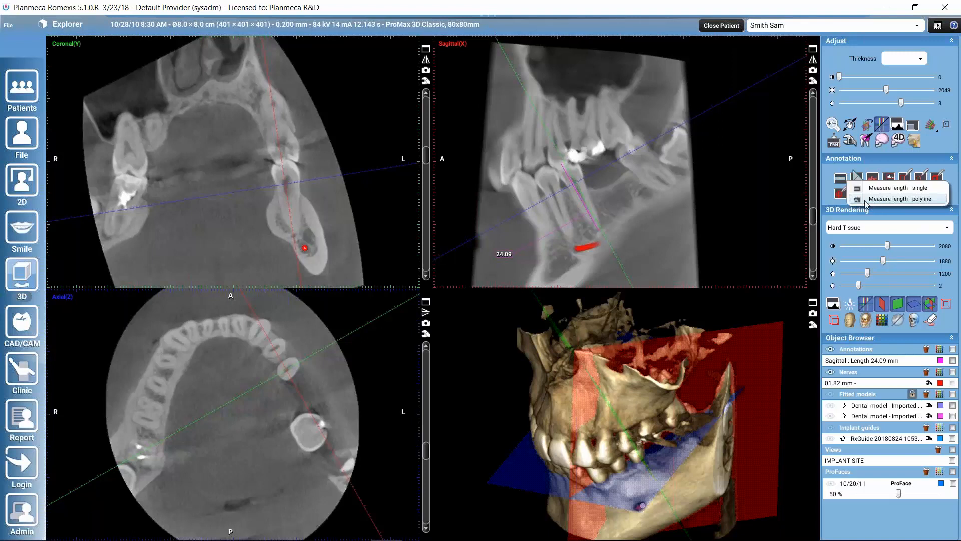
{"action": "left_click", "coordinate": [829, 178]}
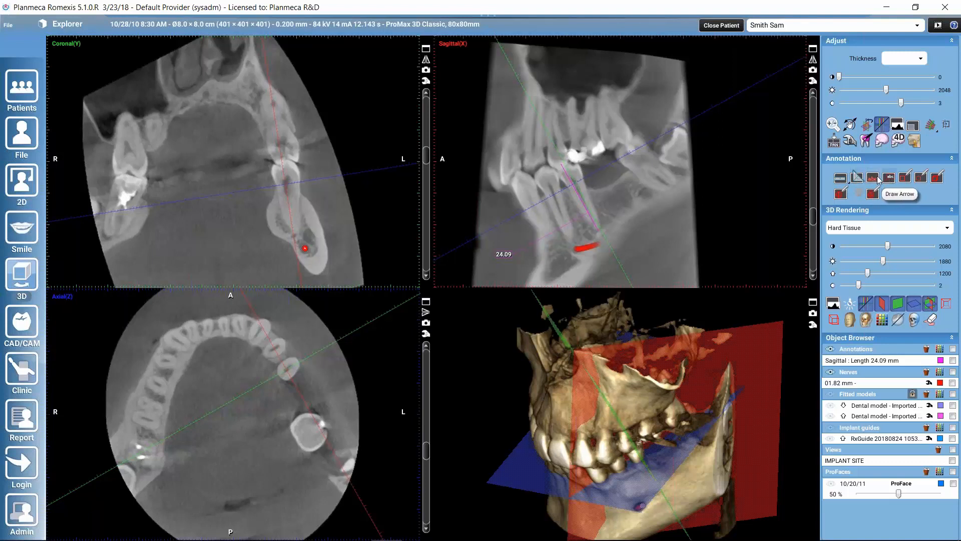
Step: Add the text annotation "note" and an elliptical region of about 81 mm² behind the lower left premolar in the sagittal view
{"action": "left_click", "coordinate": [878, 181]}
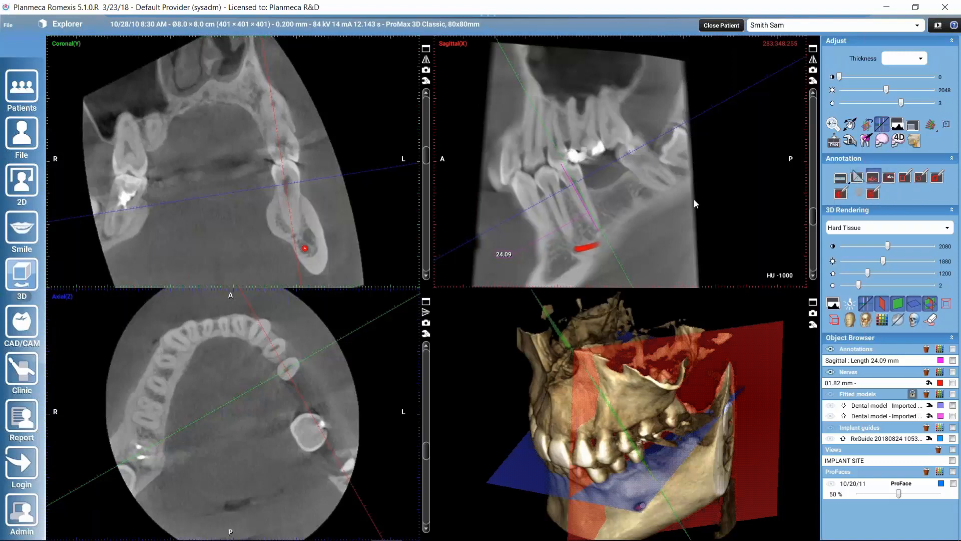
{"action": "left_click", "coordinate": [634, 200]}
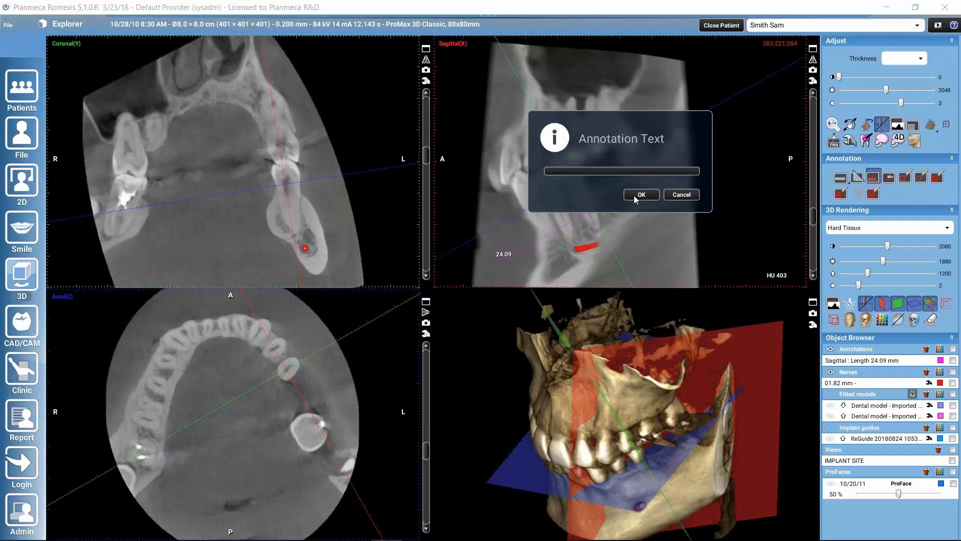
{"action": "type", "text": "note"}
{"action": "left_click", "coordinate": [641, 195]}
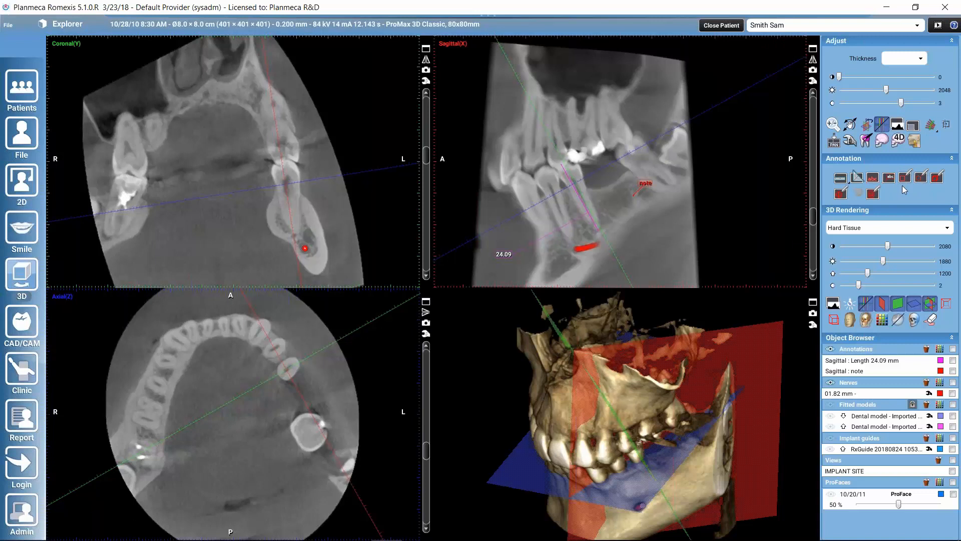
{"action": "left_click", "coordinate": [922, 181]}
{"action": "left_click_drag", "start_coordinate": [602, 186], "coordinate": [629, 226]}
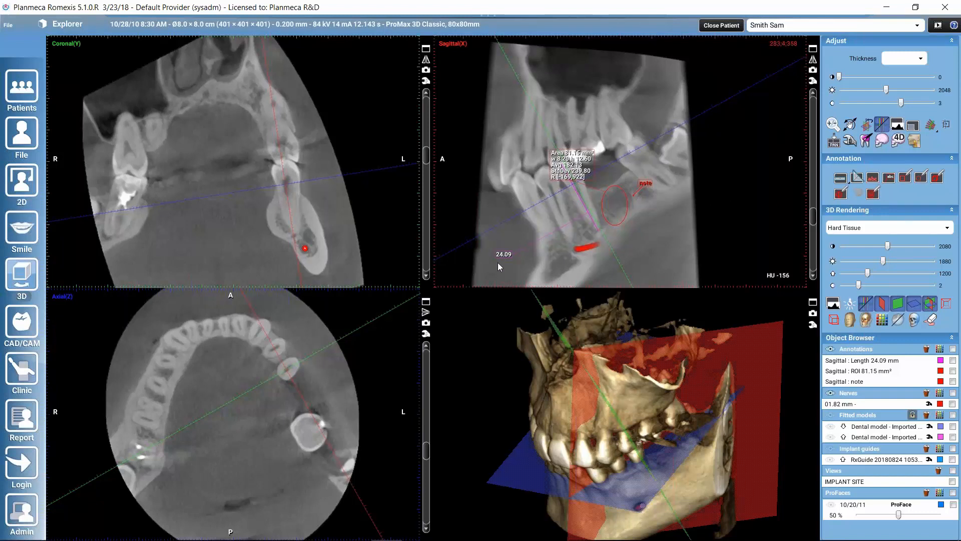
Step: Move to another sagittal slice and jump back to the annotated slice through the length measurement
{"action": "left_click_drag", "start_coordinate": [814, 227], "coordinate": [816, 172]}
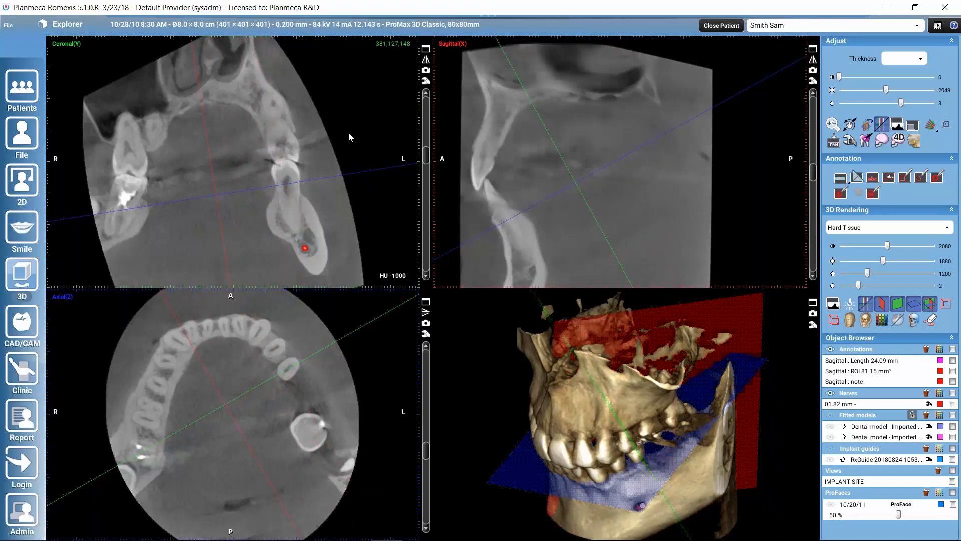
{"action": "left_click", "coordinate": [859, 361]}
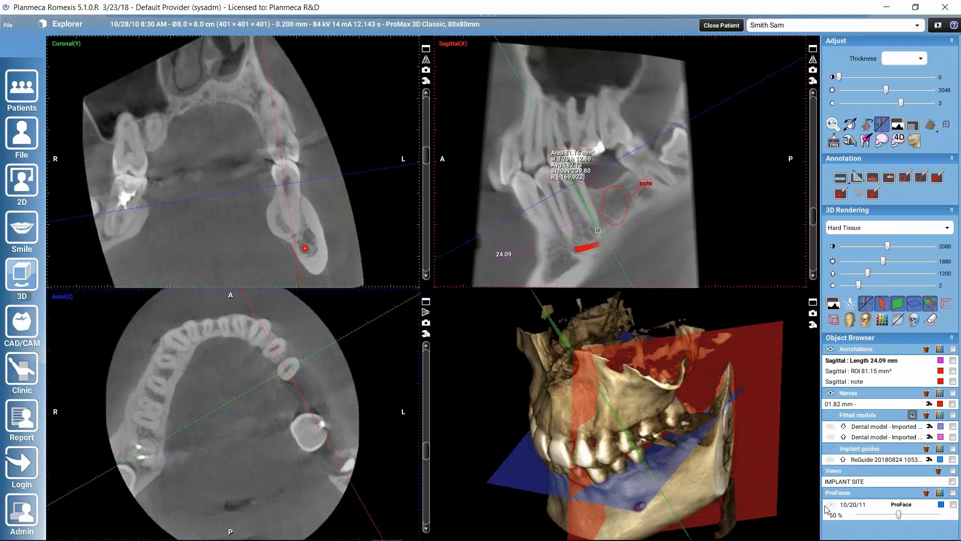
Step: Hide and show again all annotations, and do the same for the nerves
{"action": "left_click", "coordinate": [830, 350]}
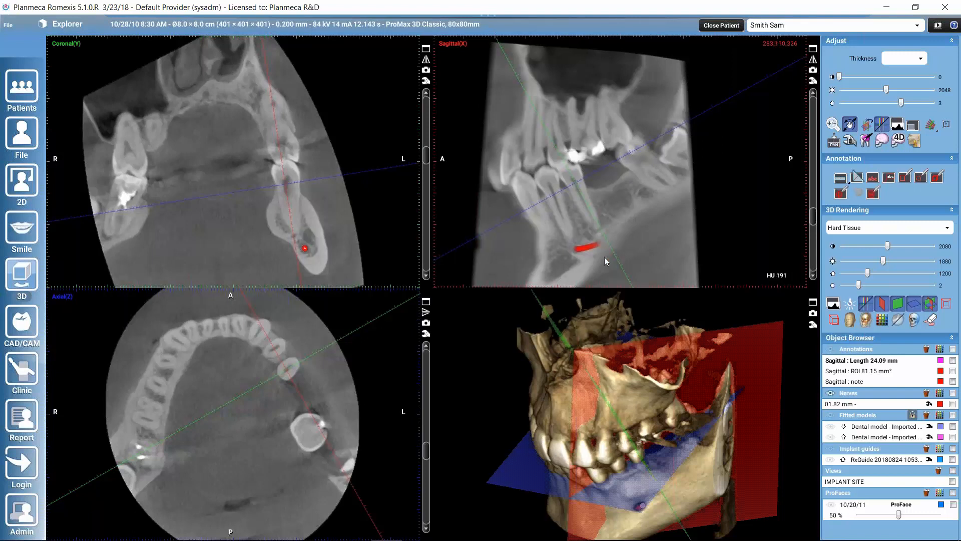
{"action": "left_click", "coordinate": [832, 350]}
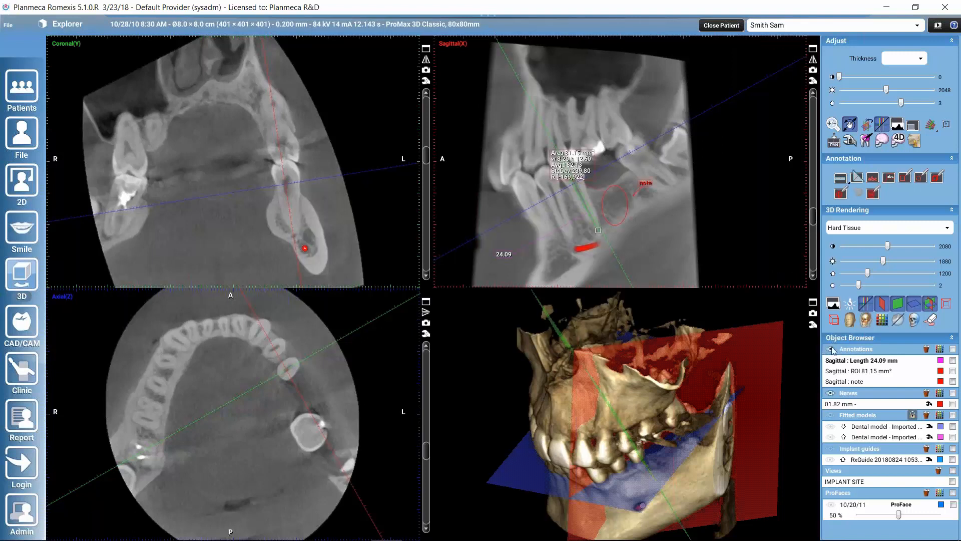
{"action": "left_click", "coordinate": [832, 394]}
{"action": "left_click", "coordinate": [833, 394]}
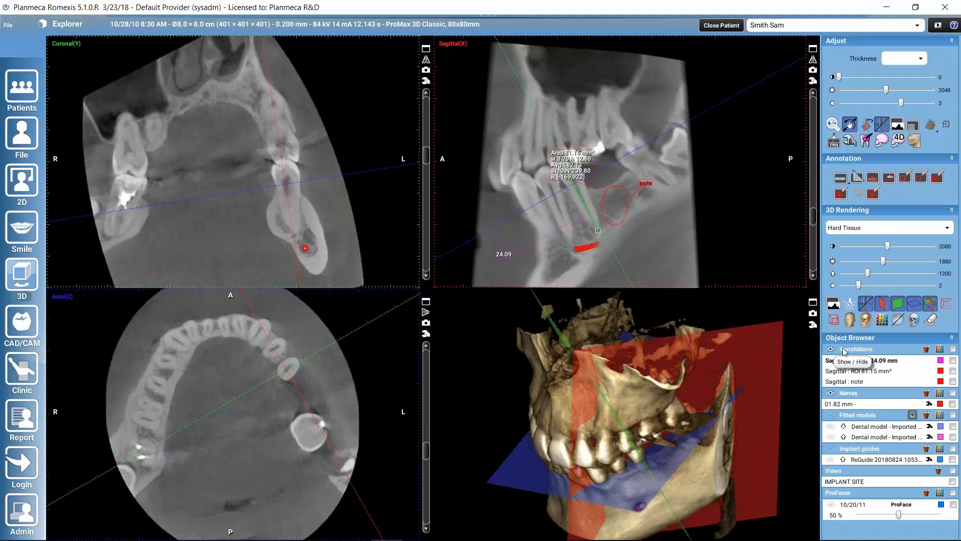
Step: Recolour the length measurement blue and review the default annotation colours and image adjustments in the General default settings
{"action": "left_click", "coordinate": [941, 361]}
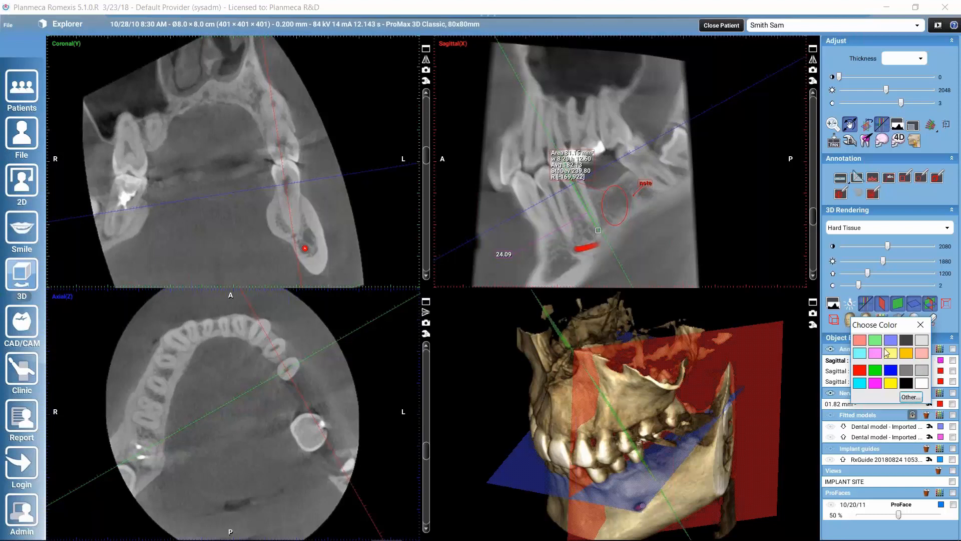
{"action": "left_click", "coordinate": [892, 372]}
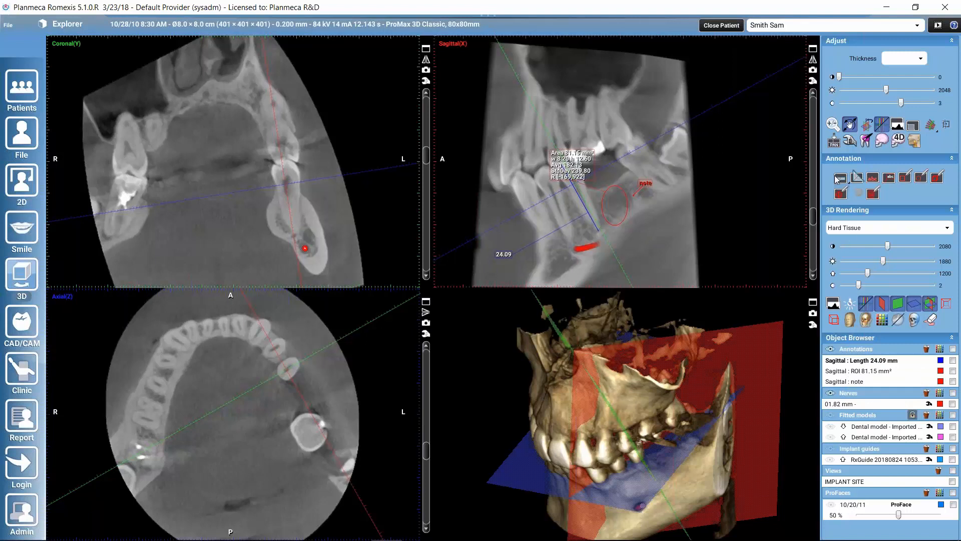
{"action": "left_click", "coordinate": [851, 142]}
{"action": "left_click", "coordinate": [326, 192]}
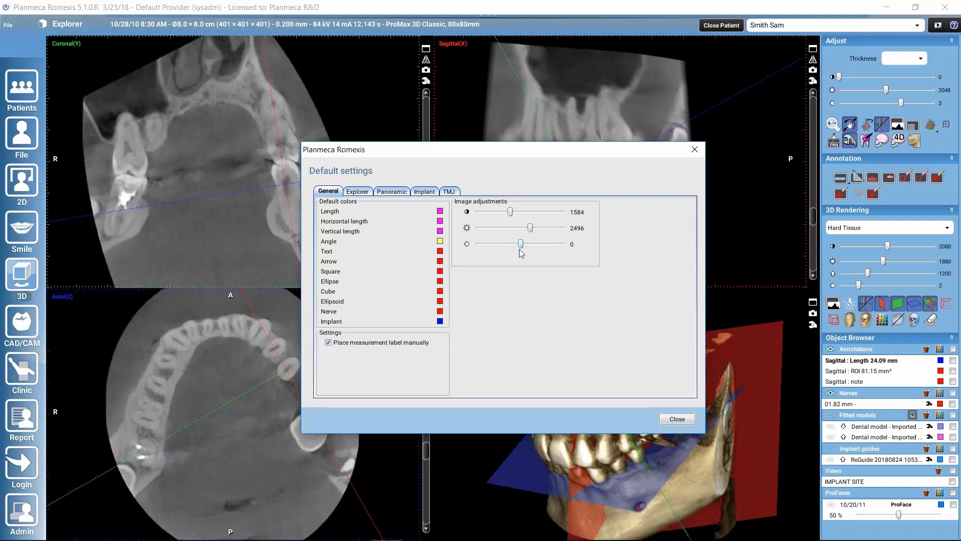
{"action": "left_click", "coordinate": [696, 150]}
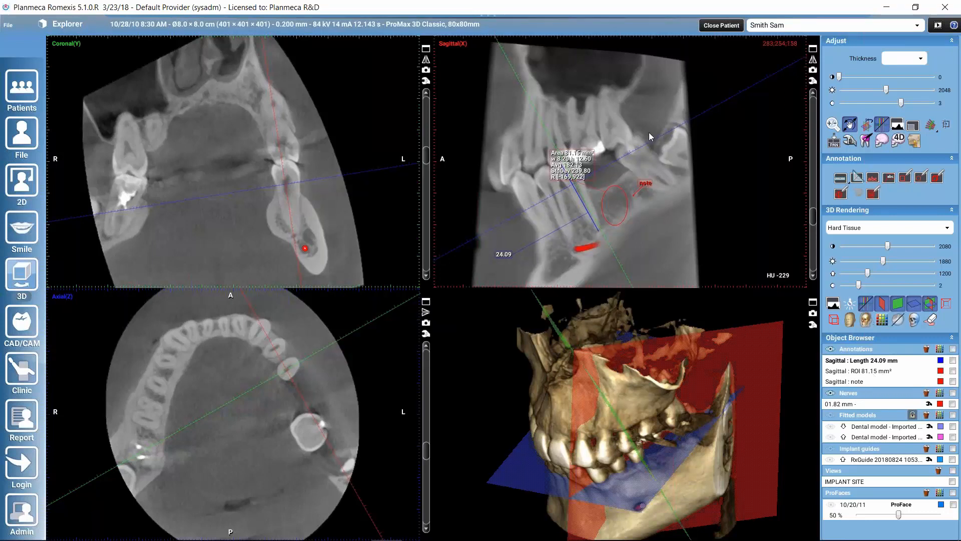
Step: Select the length, region and text annotations and delete them, confirming the deletion
{"action": "left_click", "coordinate": [952, 349]}
{"action": "left_click", "coordinate": [952, 370]}
{"action": "left_click", "coordinate": [953, 382]}
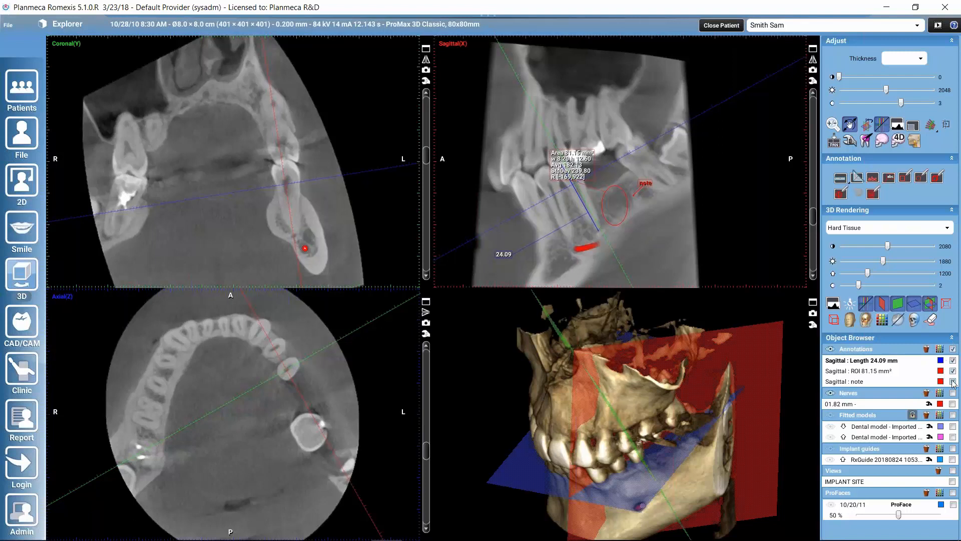
{"action": "left_click", "coordinate": [926, 349]}
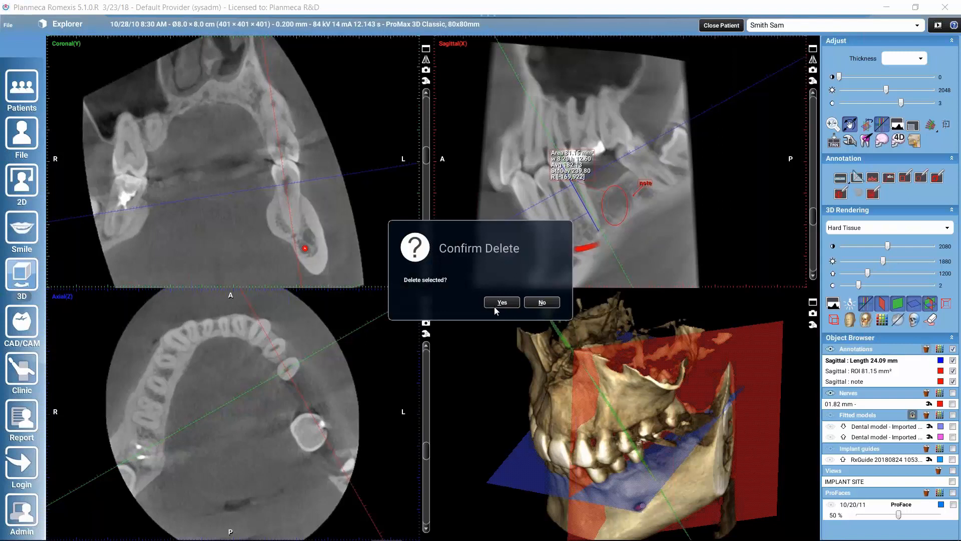
{"action": "left_click", "coordinate": [501, 303]}
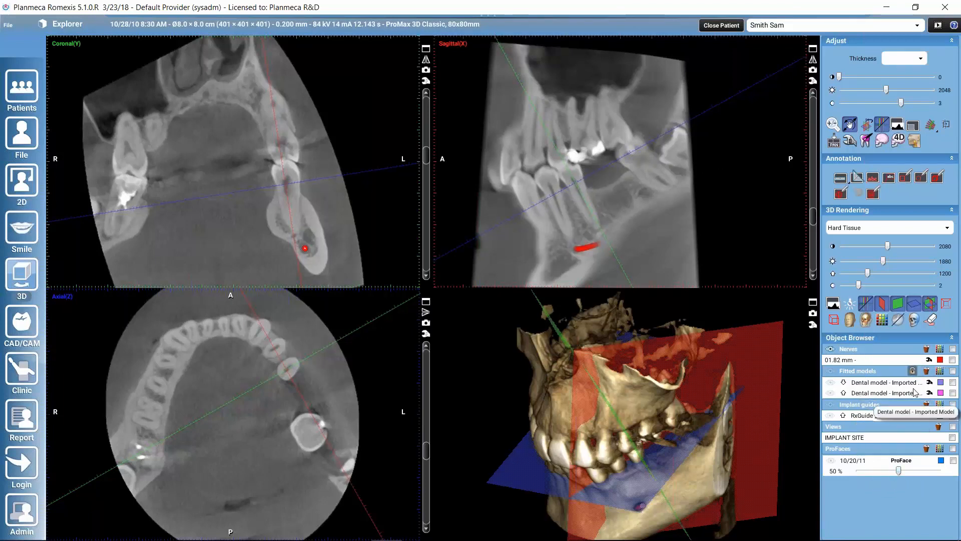
{"action": "left_click", "coordinate": [914, 372]}
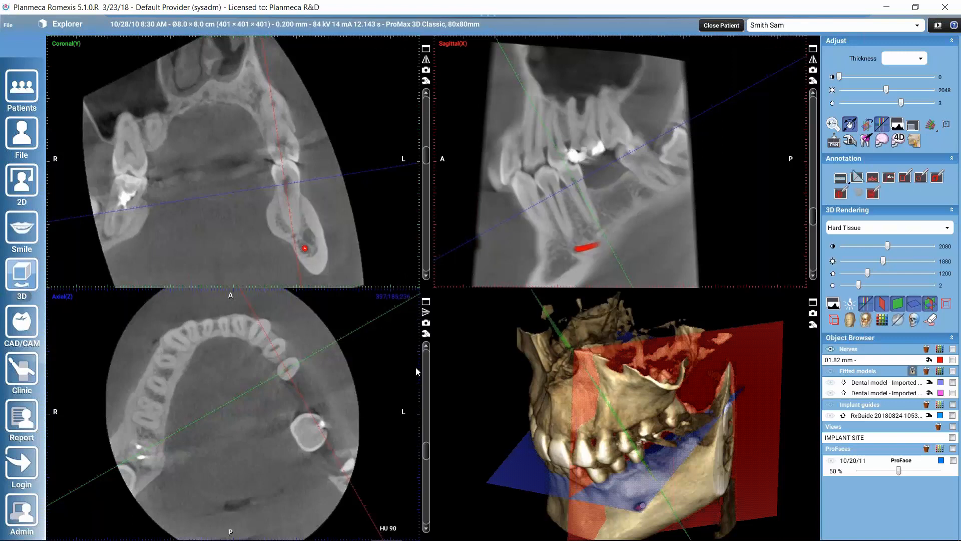
Step: Centre the crosshair on the lower left canine and tilt its axes along the tooth in the axial and coronal views
{"action": "left_click", "coordinate": [257, 334]}
{"action": "left_click_drag", "start_coordinate": [335, 428], "coordinate": [259, 341]}
{"action": "left_click_drag", "start_coordinate": [326, 412], "coordinate": [326, 387]}
{"action": "left_click", "coordinate": [280, 183]}
{"action": "left_click_drag", "start_coordinate": [292, 199], "coordinate": [314, 228]}
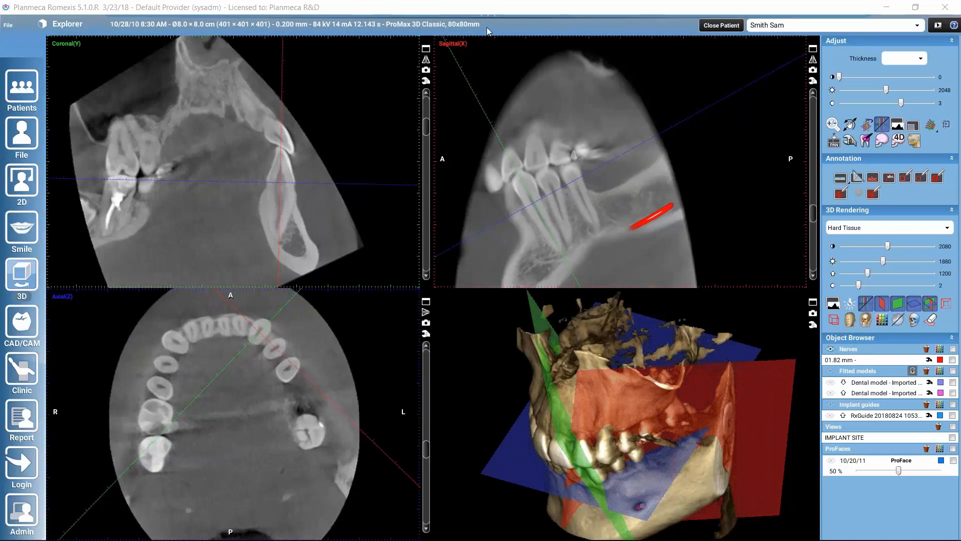
Step: Save the current 3D view under the name "view" and recall it after moving the sagittal slice away
{"action": "mouse_move", "coordinate": [488, 11]}
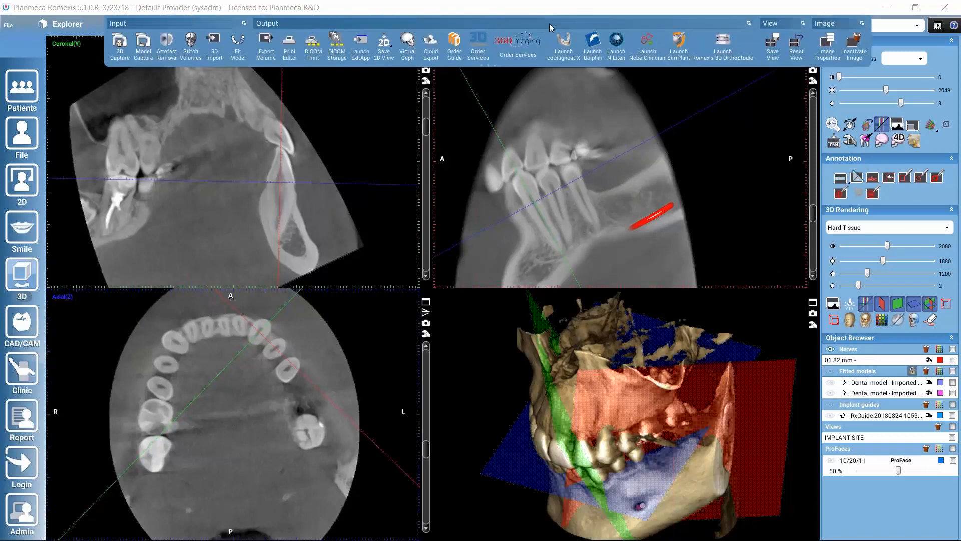
{"action": "left_click", "coordinate": [775, 42]}
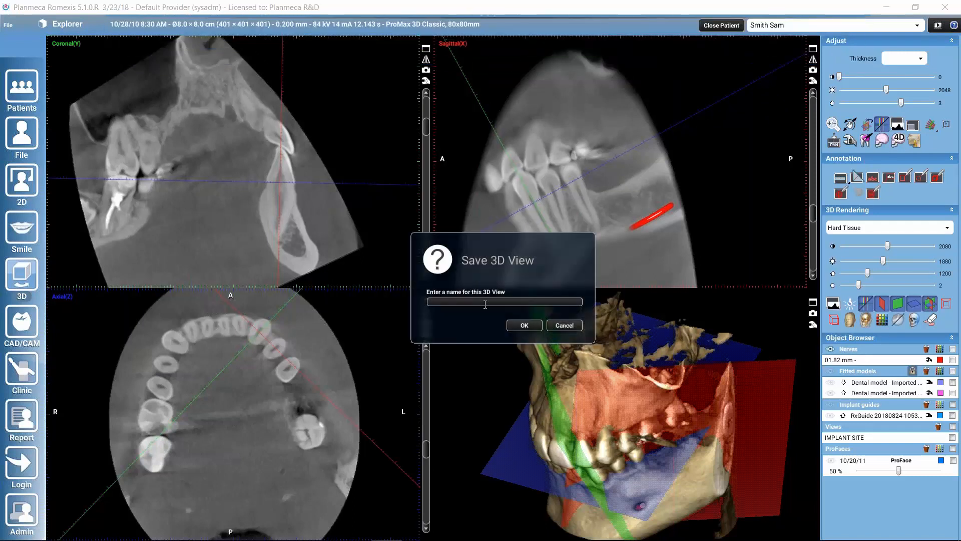
{"action": "type", "text": "view"}
{"action": "left_click", "coordinate": [519, 326]}
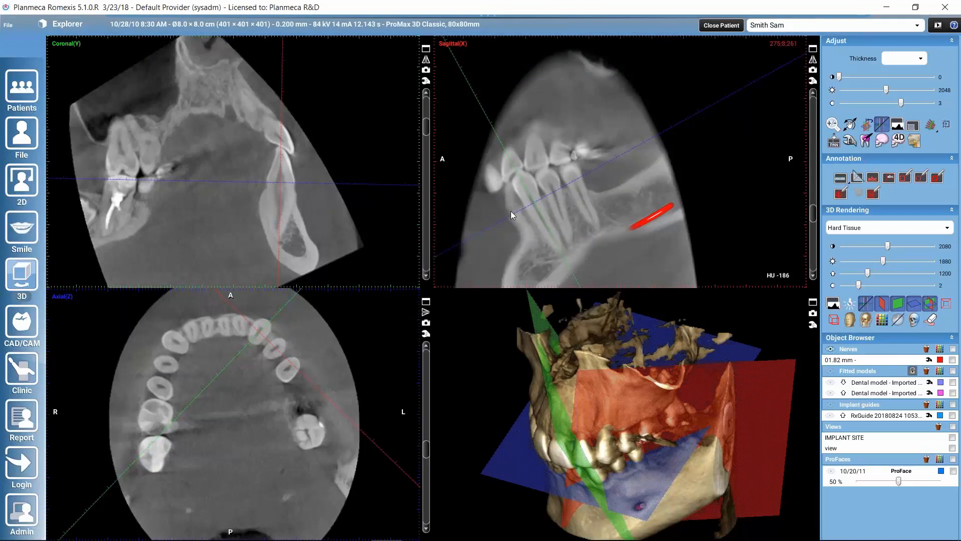
{"action": "left_click_drag", "start_coordinate": [812, 216], "coordinate": [811, 180]}
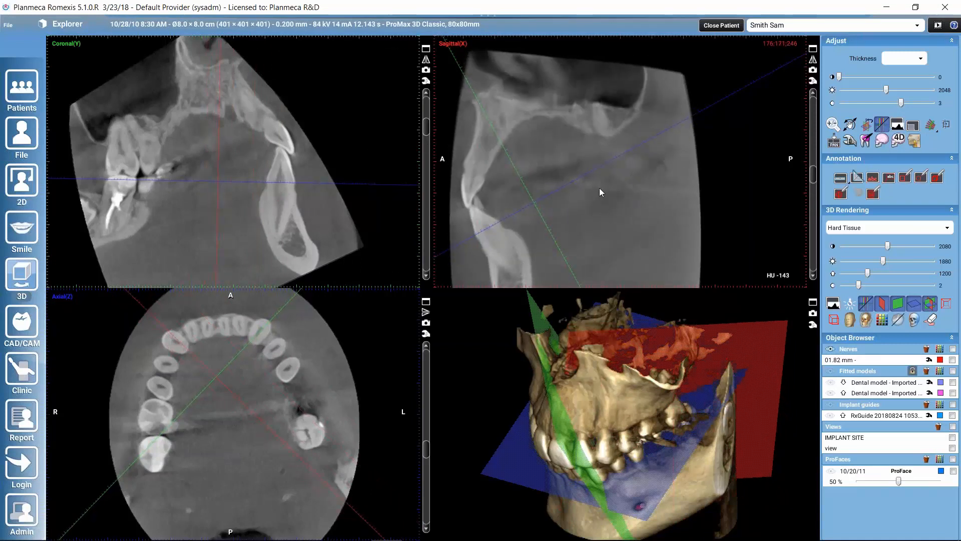
{"action": "left_click", "coordinate": [830, 448]}
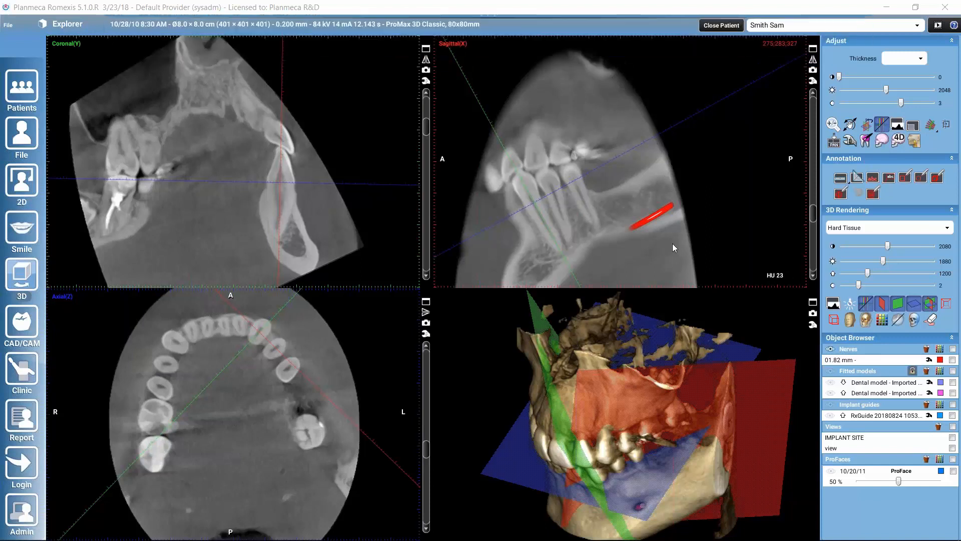
Step: Prepare a Save 2D View snapshot, toggling the individual images and keeping the coronal, sagittal and axial views included
{"action": "mouse_move", "coordinate": [500, 29]}
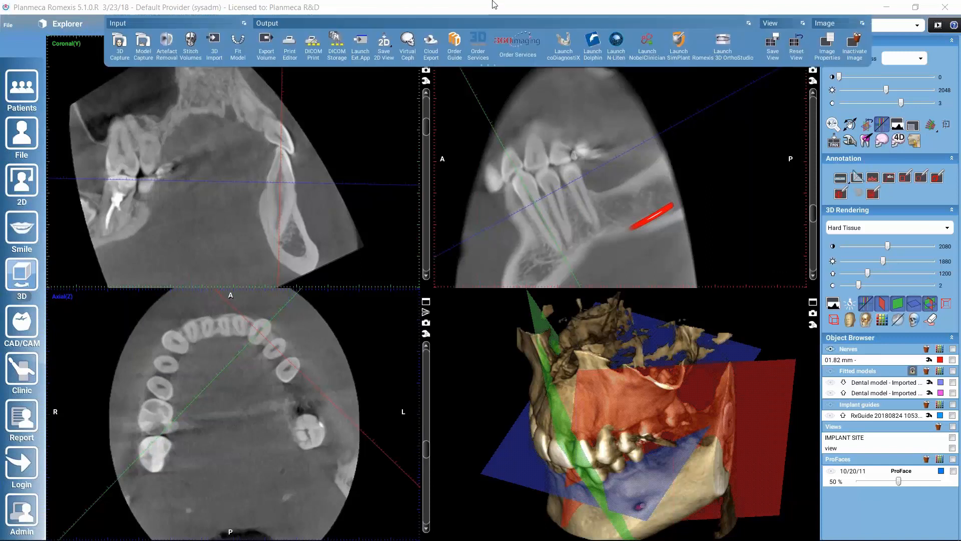
{"action": "left_click", "coordinate": [382, 47]}
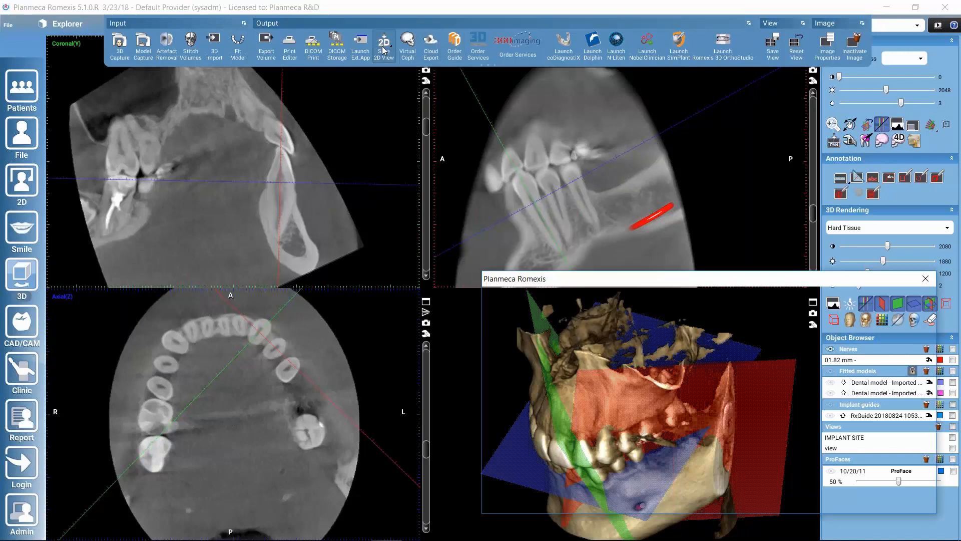
{"action": "left_click_drag", "start_coordinate": [565, 278], "coordinate": [532, 149]}
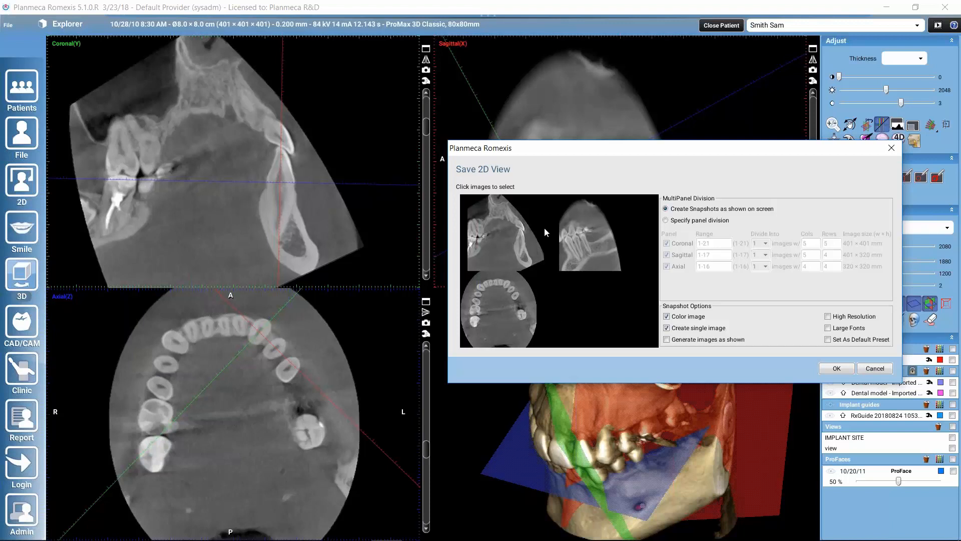
{"action": "left_click", "coordinate": [585, 234]}
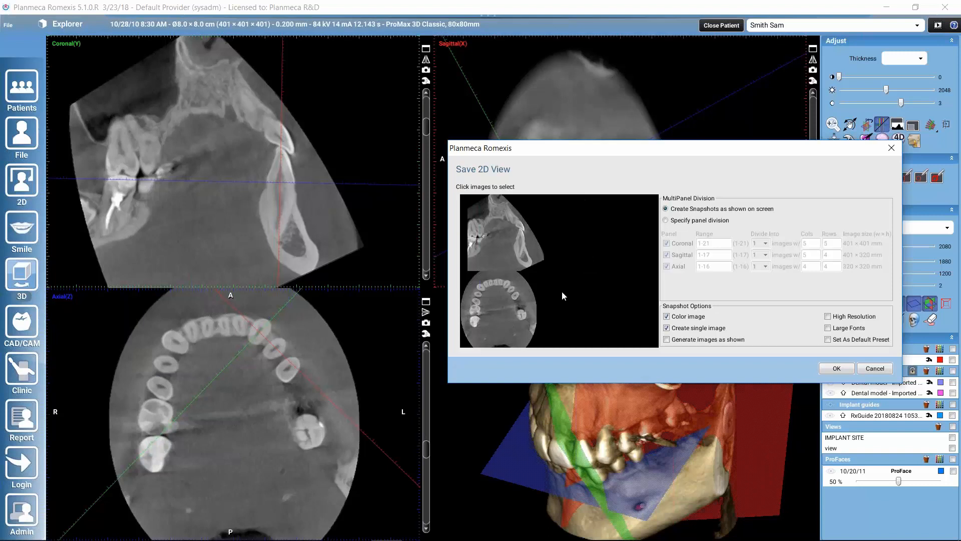
{"action": "left_click", "coordinate": [592, 226]}
{"action": "left_click", "coordinate": [472, 260]}
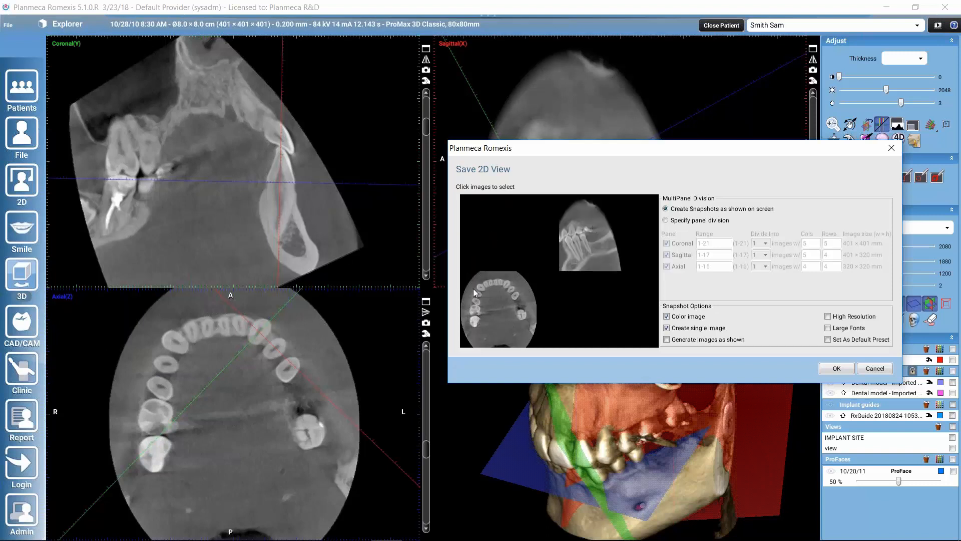
{"action": "left_click", "coordinate": [492, 232]}
{"action": "left_click", "coordinate": [497, 314]}
{"action": "left_click", "coordinate": [498, 313]}
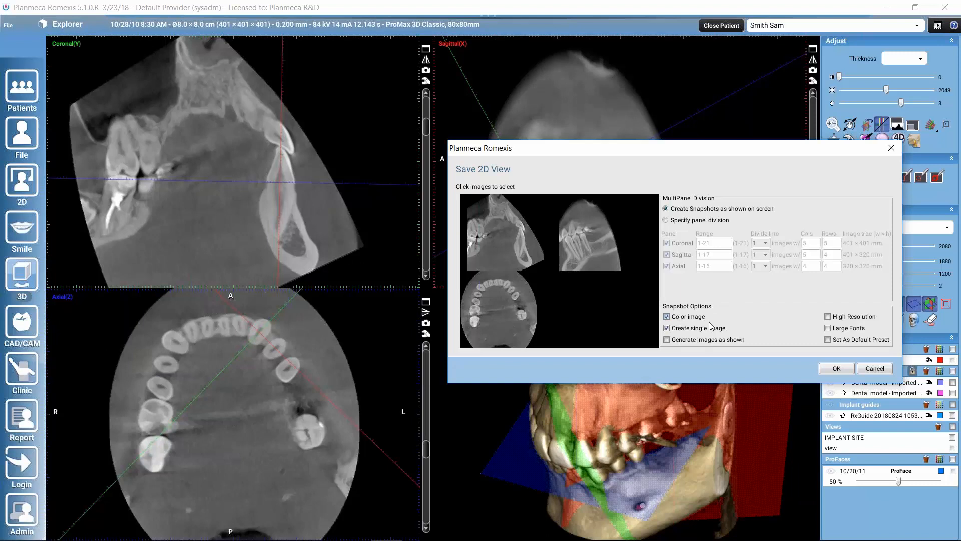
Step: Save the 2D view as a single image with the colour option turned off
{"action": "left_click", "coordinate": [667, 316]}
{"action": "left_click", "coordinate": [666, 328]}
{"action": "left_click", "coordinate": [668, 329]}
{"action": "left_click", "coordinate": [836, 369]}
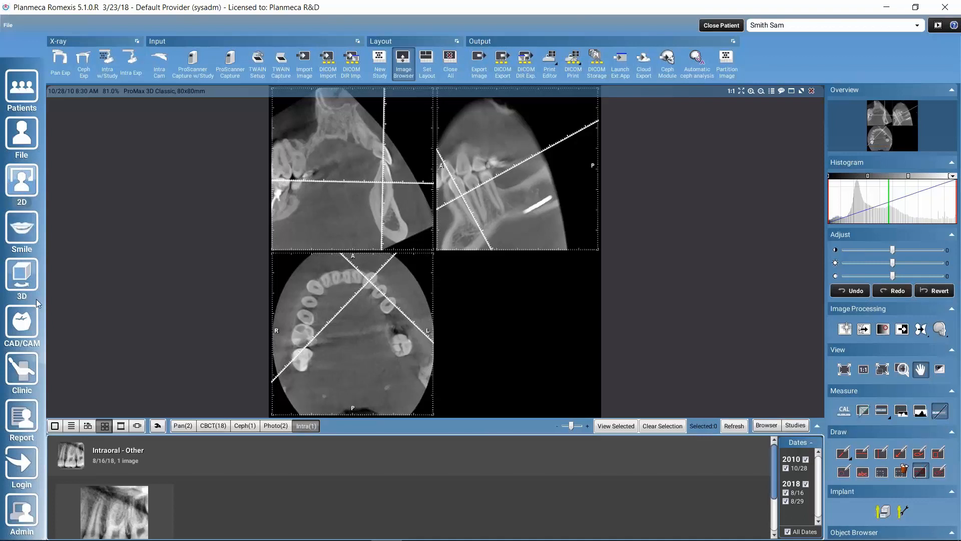
Step: Take a snapshot of the axial view in the 3D Explorer, check it in the 2D module and return to 3D
{"action": "left_click", "coordinate": [21, 272]}
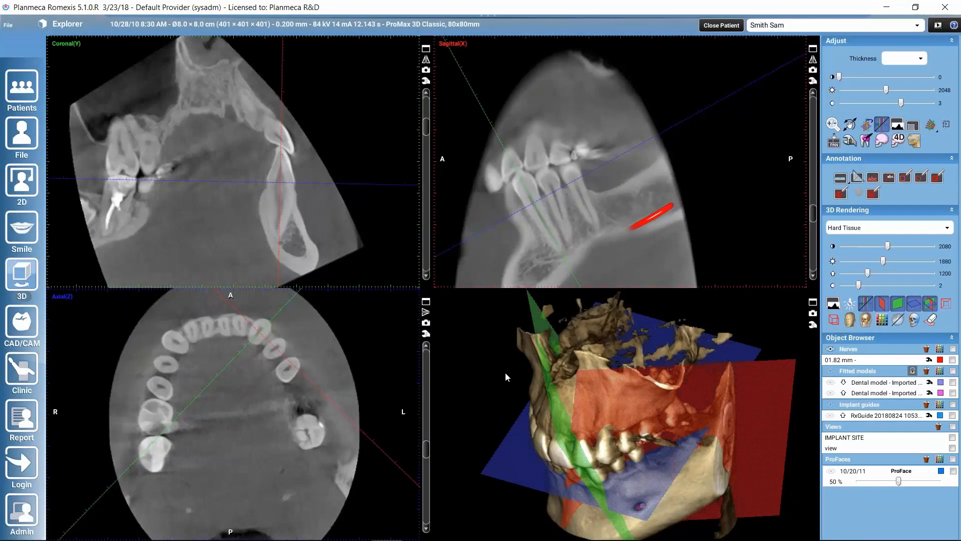
{"action": "left_click", "coordinate": [428, 324]}
{"action": "left_click", "coordinate": [22, 183]}
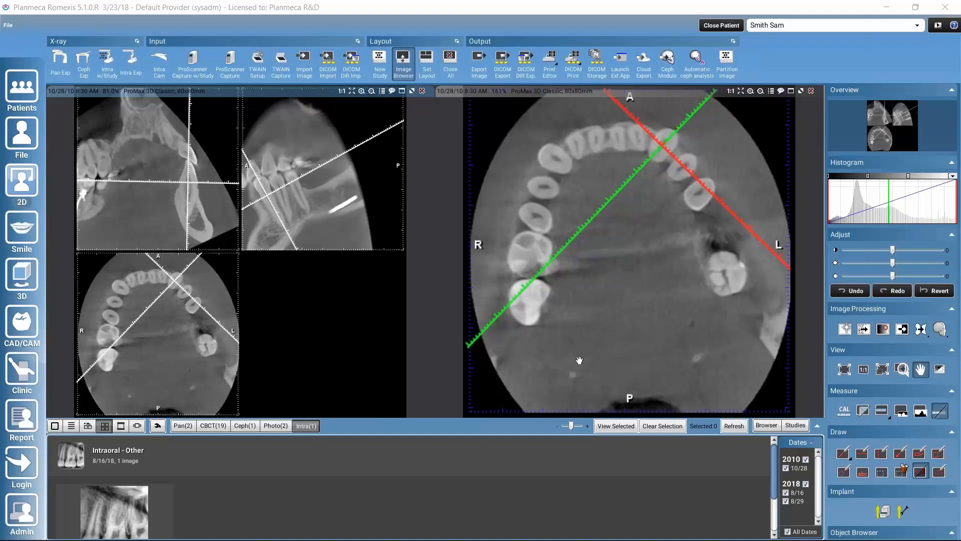
{"action": "left_click", "coordinate": [17, 276]}
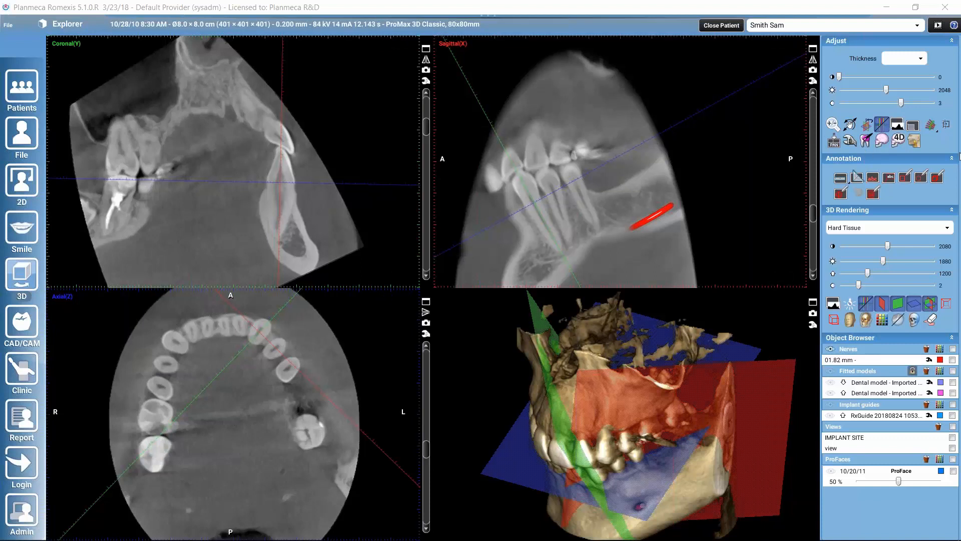
Step: Open the Reslicer and try Sagittal as the source before switching back to Axial
{"action": "left_click", "coordinate": [930, 126]}
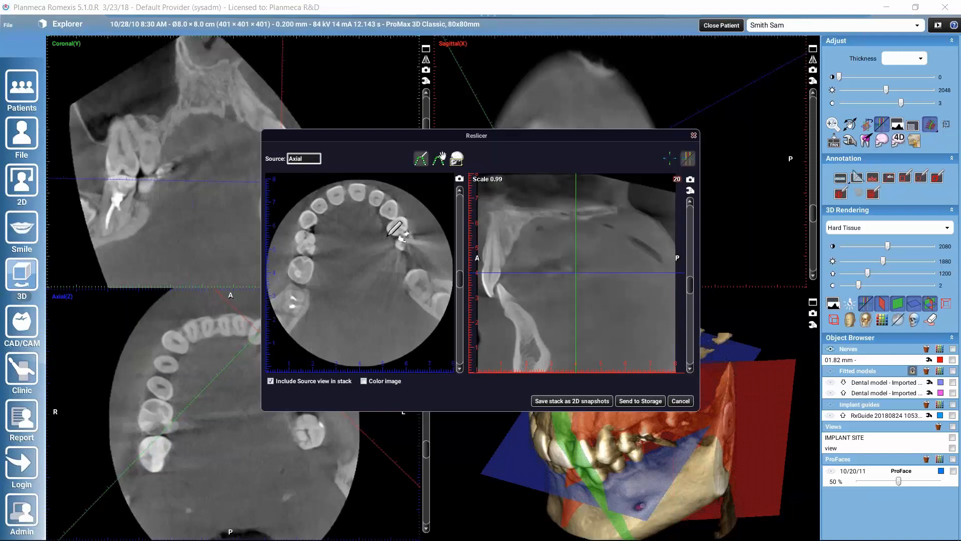
{"action": "left_click", "coordinate": [316, 159]}
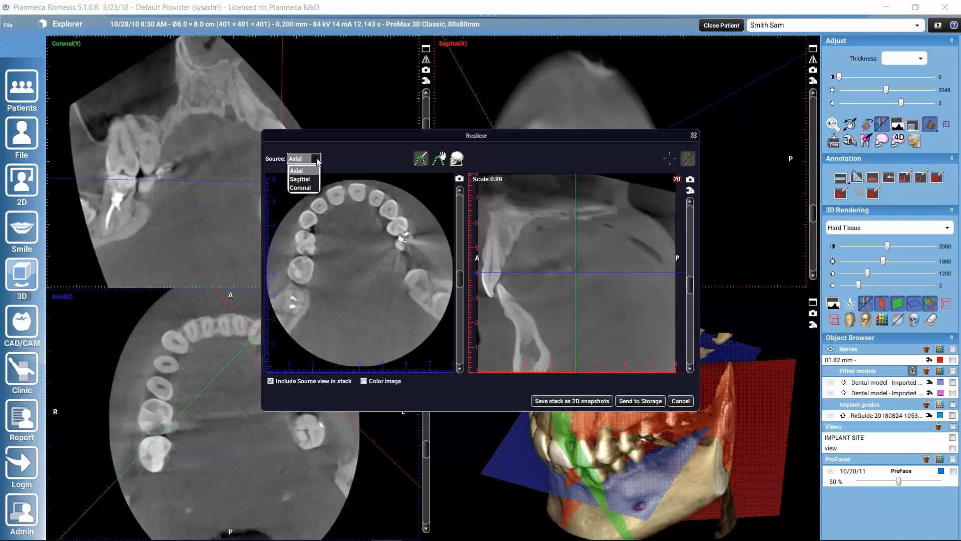
{"action": "left_click", "coordinate": [308, 182]}
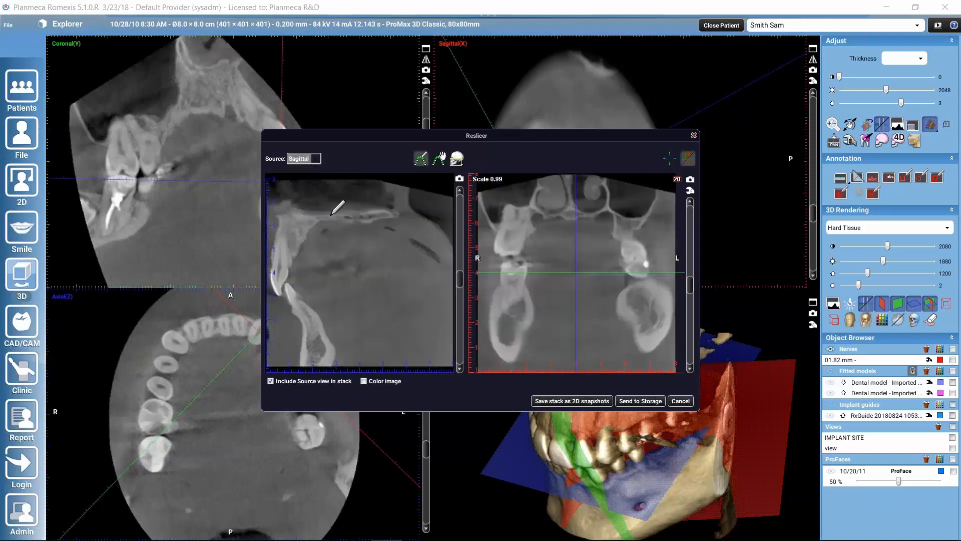
{"action": "left_click", "coordinate": [315, 160]}
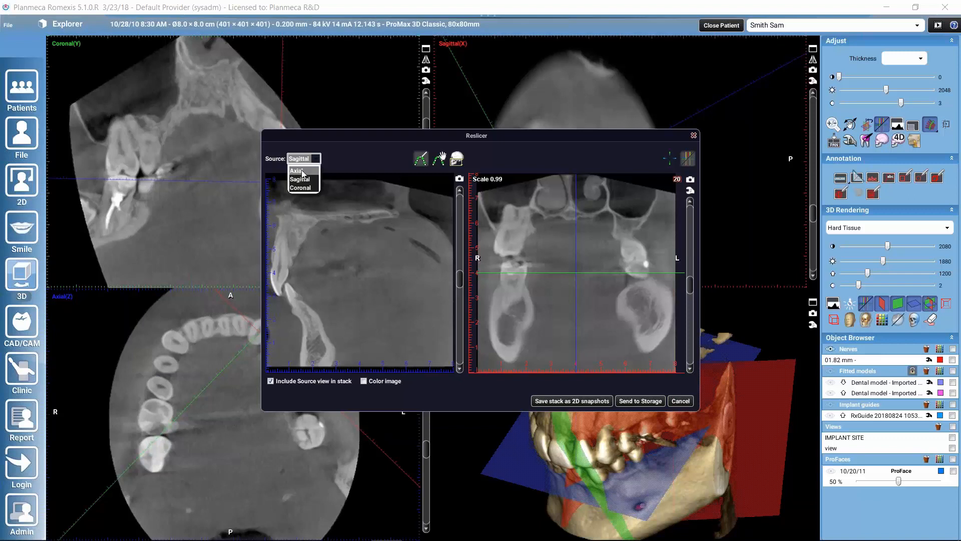
{"action": "left_click", "coordinate": [301, 171]}
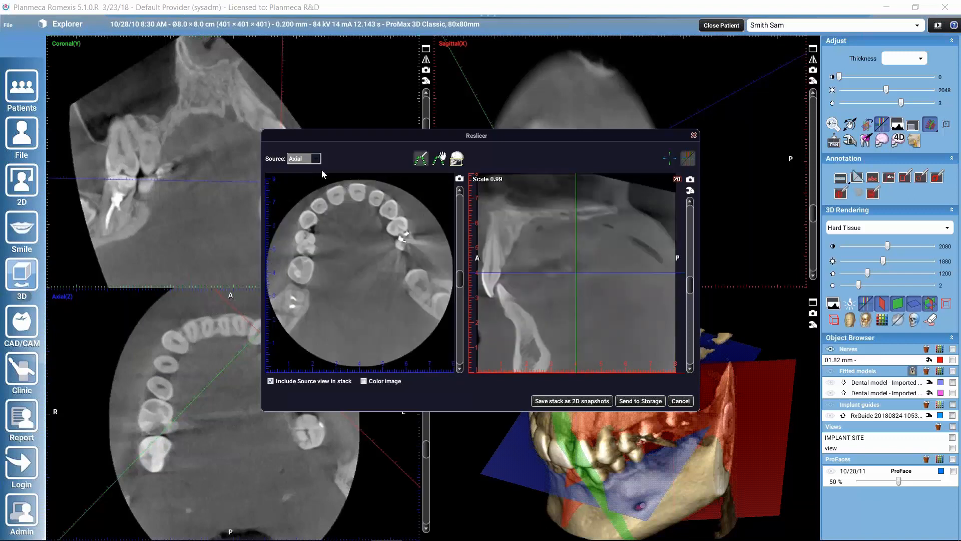
Step: Draw a four-point reslicing curve along the patient's left posterior teeth in the axial source view
{"action": "left_click", "coordinate": [422, 159]}
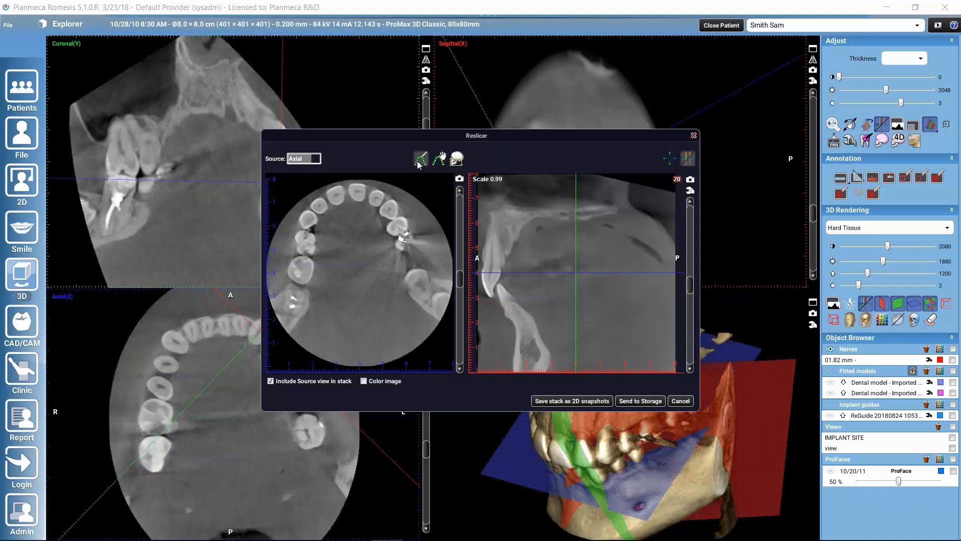
{"action": "left_click", "coordinate": [399, 225]}
{"action": "left_click", "coordinate": [403, 243]}
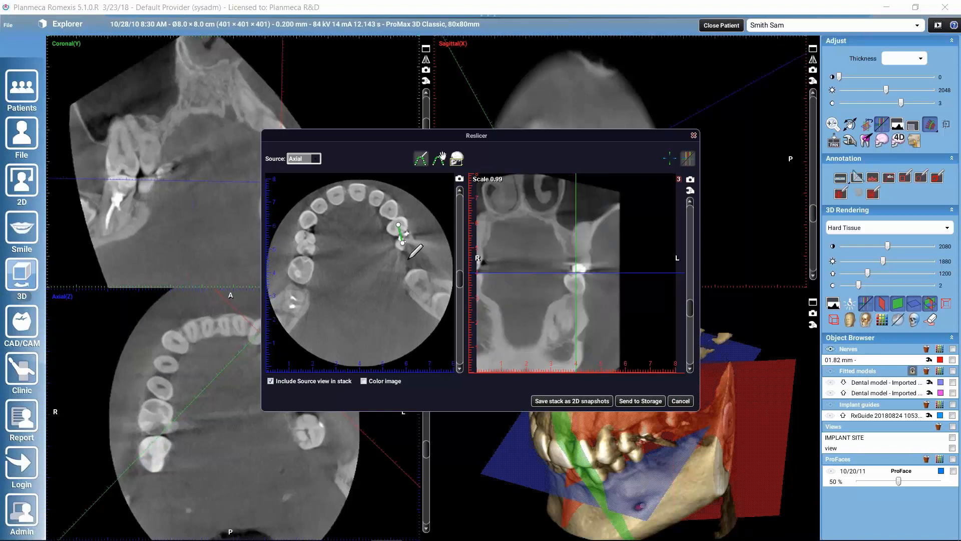
{"action": "left_click", "coordinate": [409, 264]}
{"action": "left_click", "coordinate": [417, 281]}
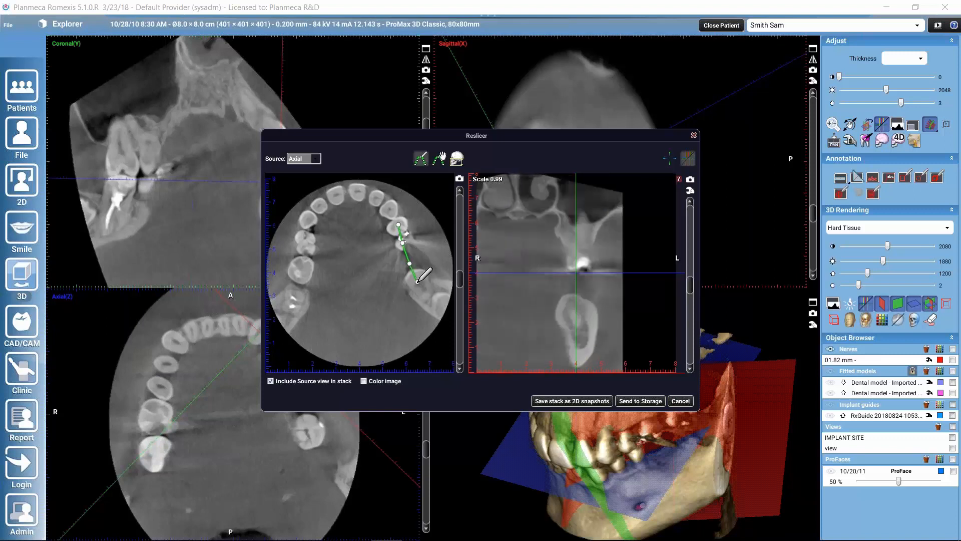
{"action": "double_click", "coordinate": [418, 281]}
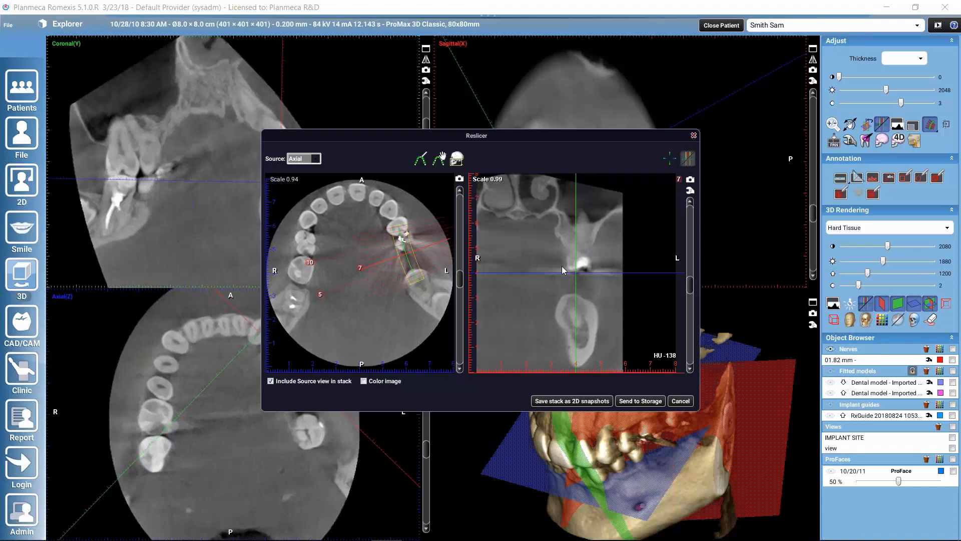
Step: Browse the resliced cross-sections to slice 1 and close the Reslicer without saving the stack
{"action": "left_click_drag", "start_coordinate": [692, 291], "coordinate": [704, 200]}
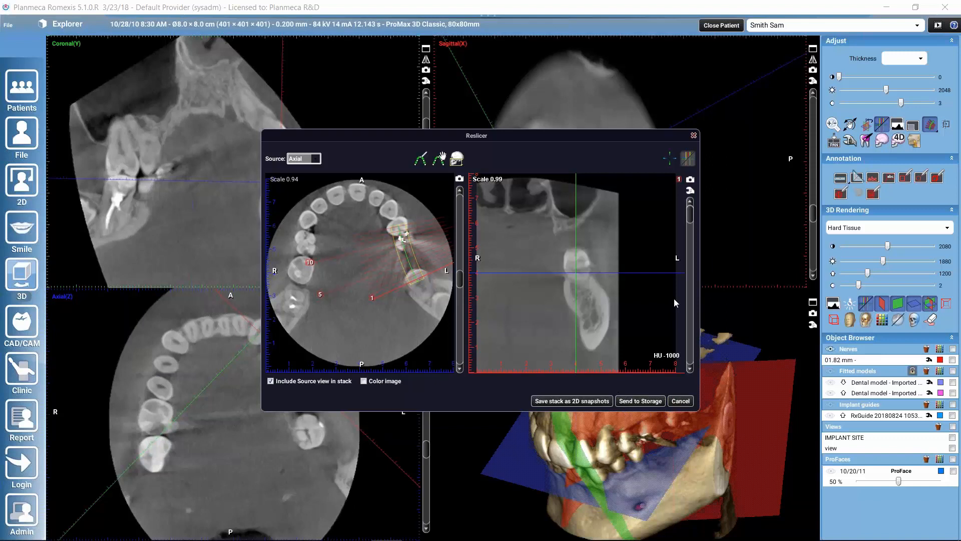
{"action": "left_click_drag", "start_coordinate": [689, 224], "coordinate": [695, 197]}
{"action": "left_click", "coordinate": [683, 402]}
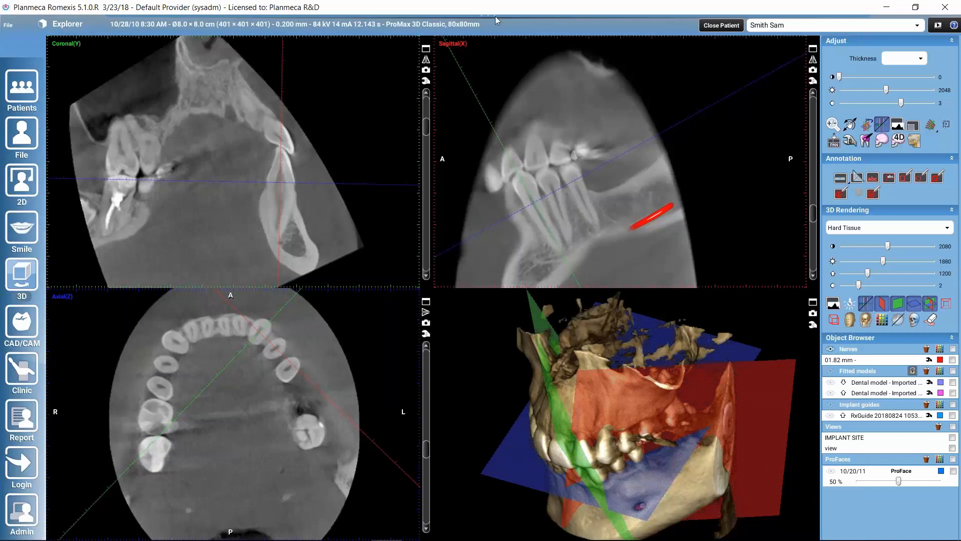
Step: Open the volume's Image Properties and review the General and Diagnosis information
{"action": "mouse_move", "coordinate": [497, 5]}
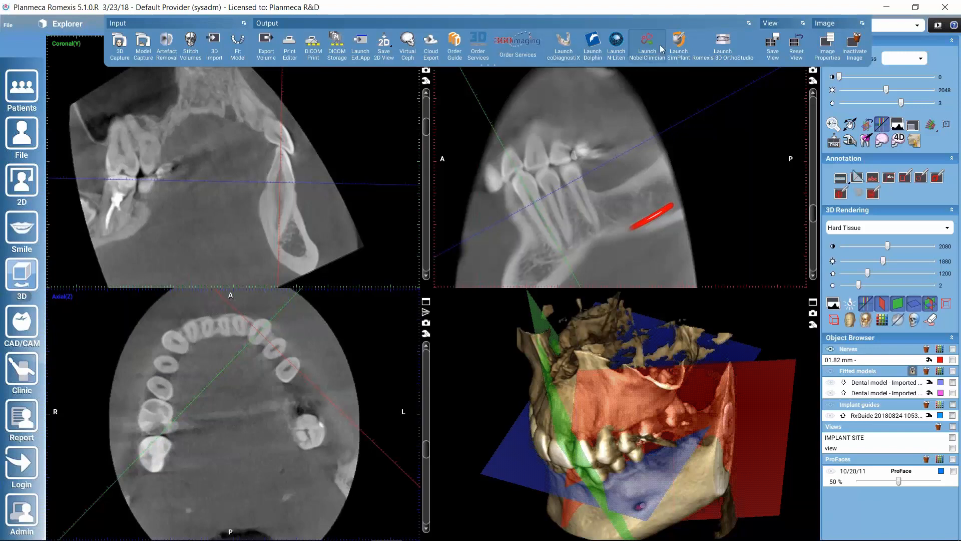
{"action": "left_click", "coordinate": [826, 47]}
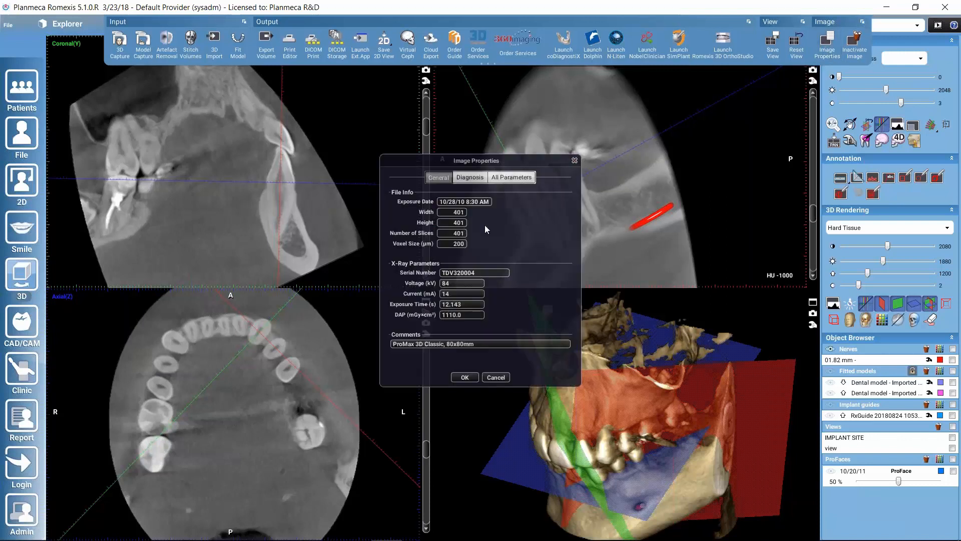
{"action": "left_click", "coordinate": [469, 178]}
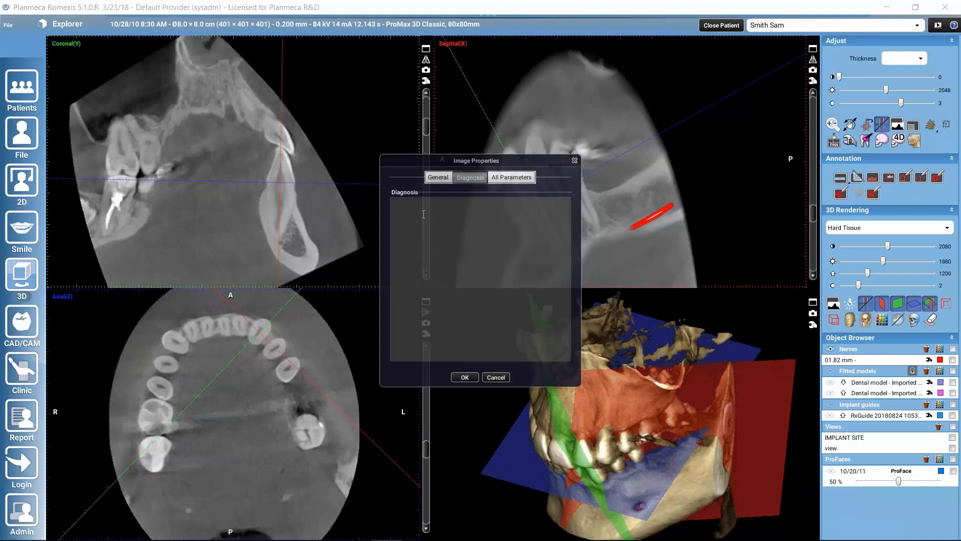